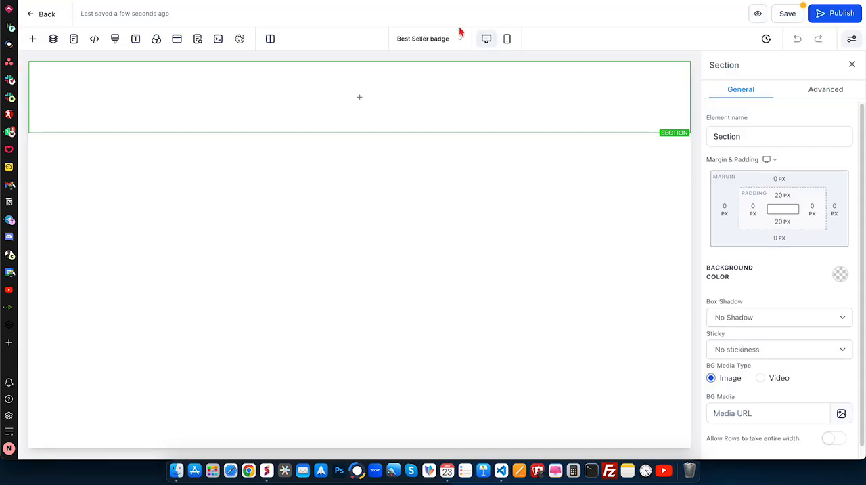
- Add a one-column row containing a Headline element to the empty section
mouse_move(356, 127)
left_click(359, 98)
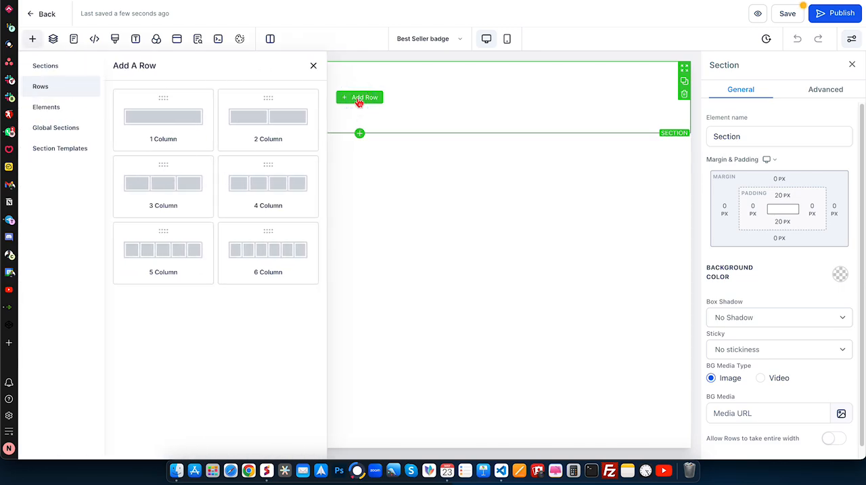
left_click(190, 108)
left_click(375, 110)
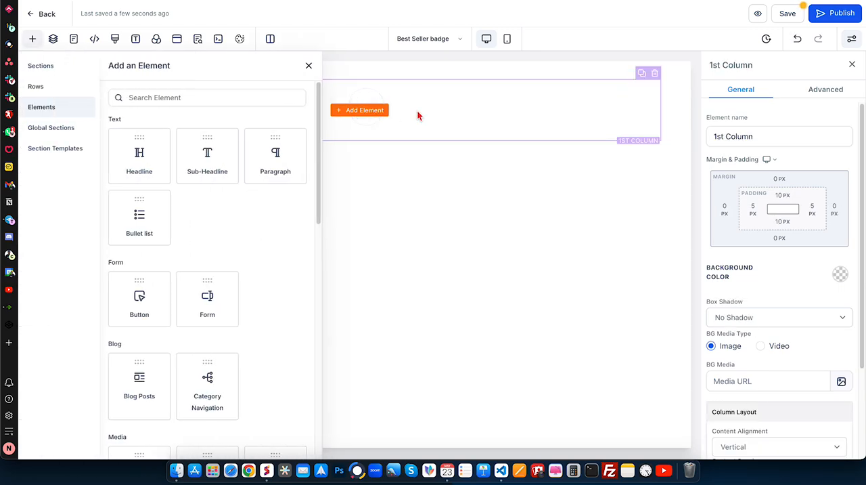
left_click(163, 141)
- Replace the headline's placeholder text with "Best Seller Pricing Table Badge"
triple_click(373, 95)
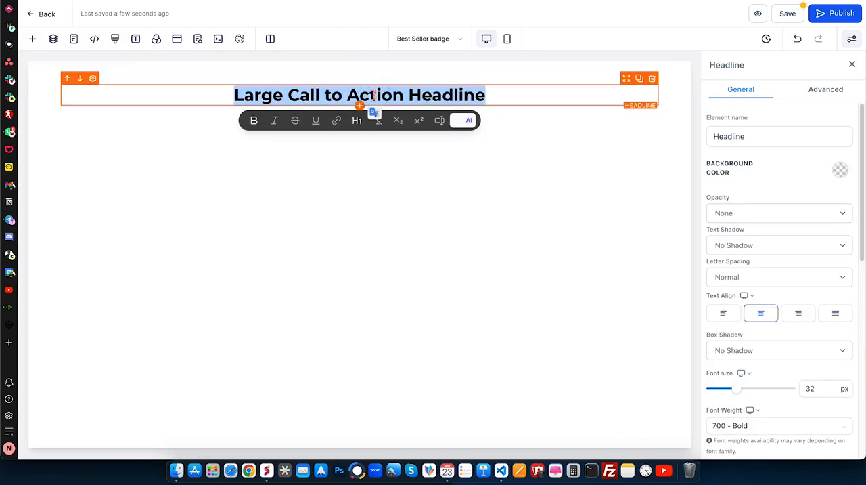
type("best")
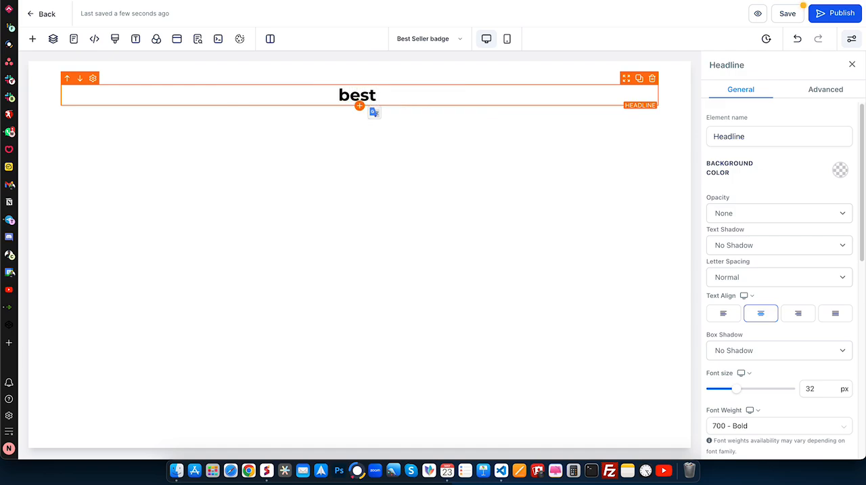
key("super+a")
type("N")
key("BackSpace")
type("Best Seller")
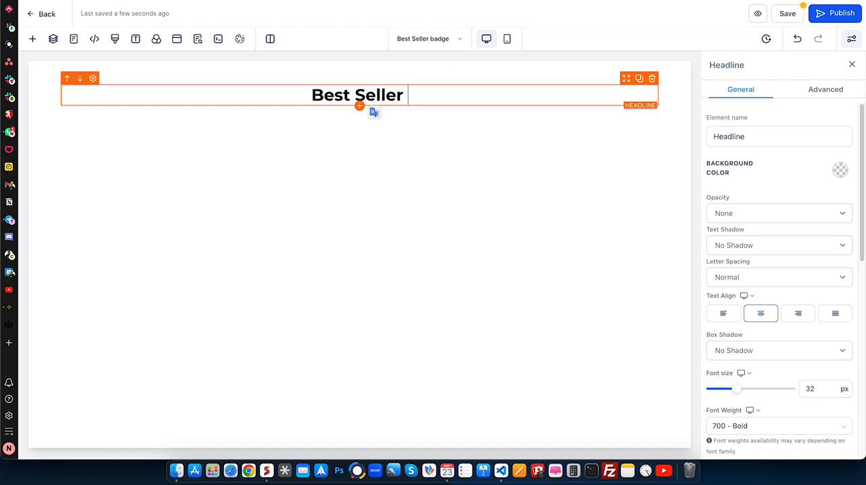
type(" Pricing T")
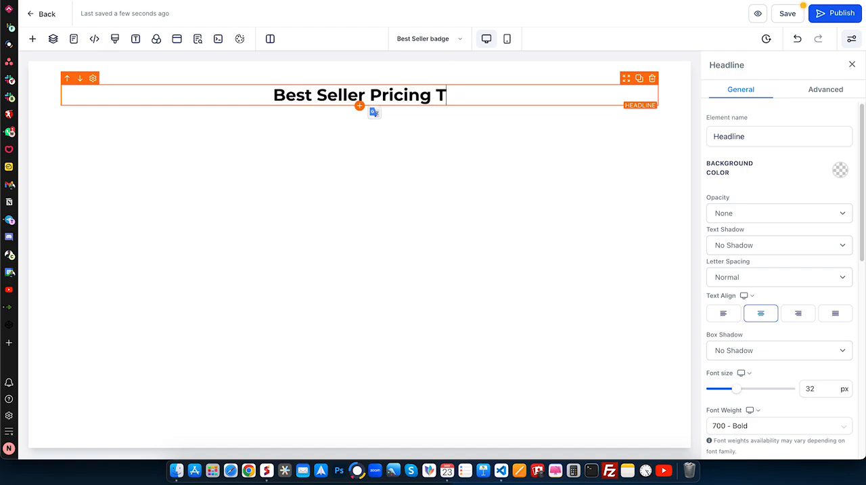
type("able")
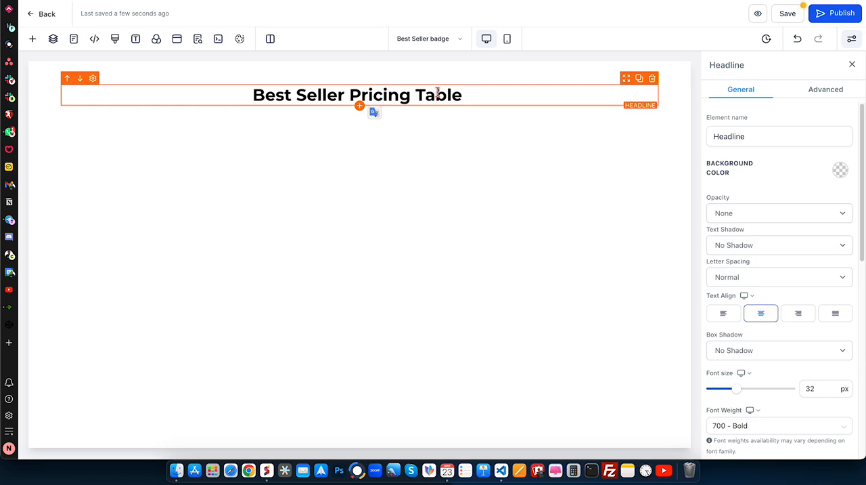
type("Badge")
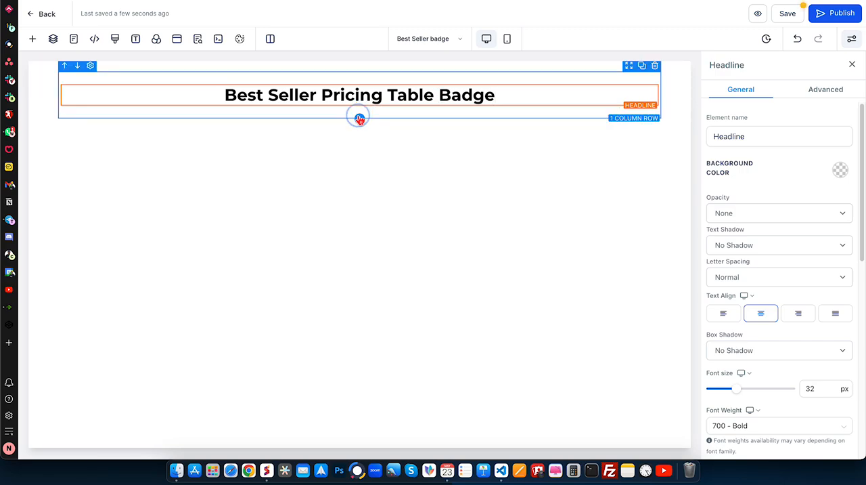
- Insert a three-column row below the headline and add a Bullet list element to its first column
left_click(358, 118)
left_click_drag(164, 195, 437, 136)
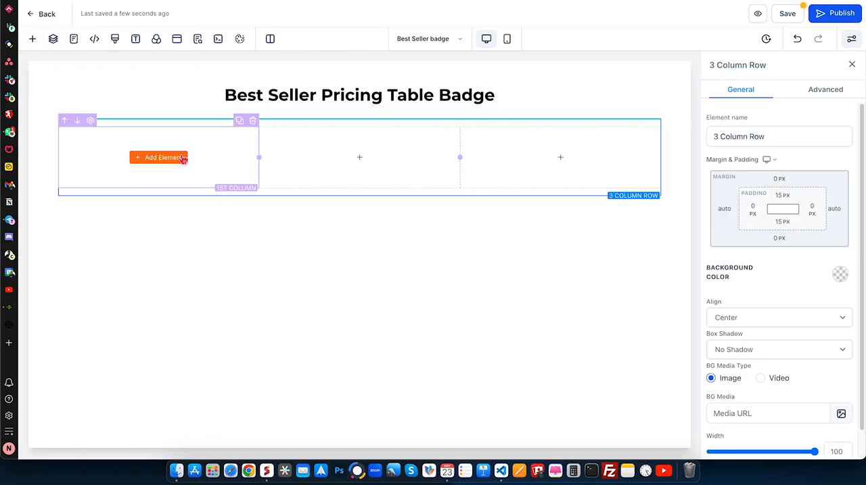
left_click(167, 158)
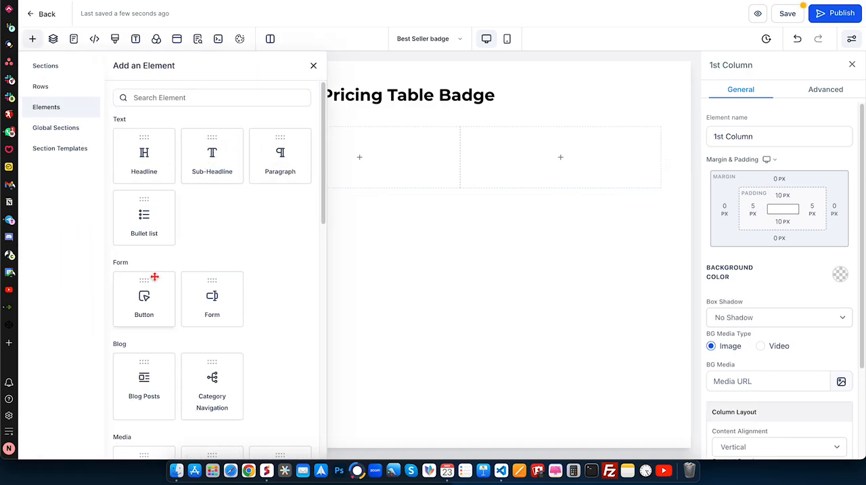
scroll(159, 315, "down", 2)
scroll(159, 313, "down", 3)
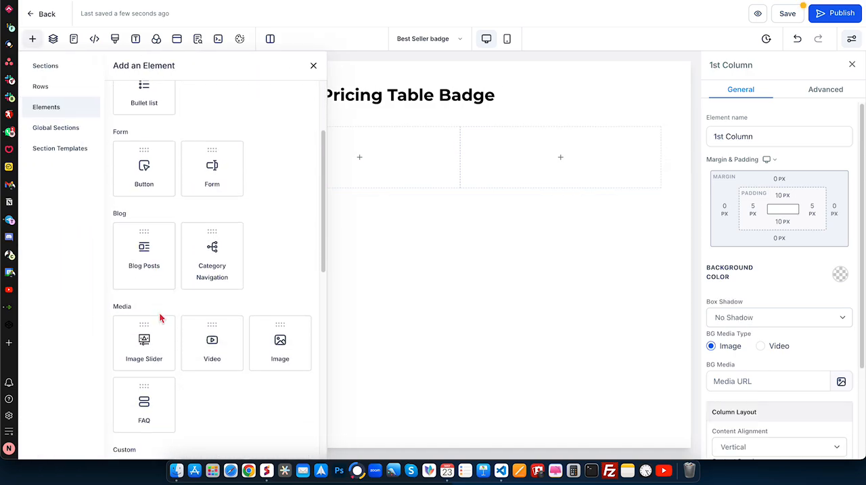
scroll(160, 316, "up", 5)
left_click(145, 213)
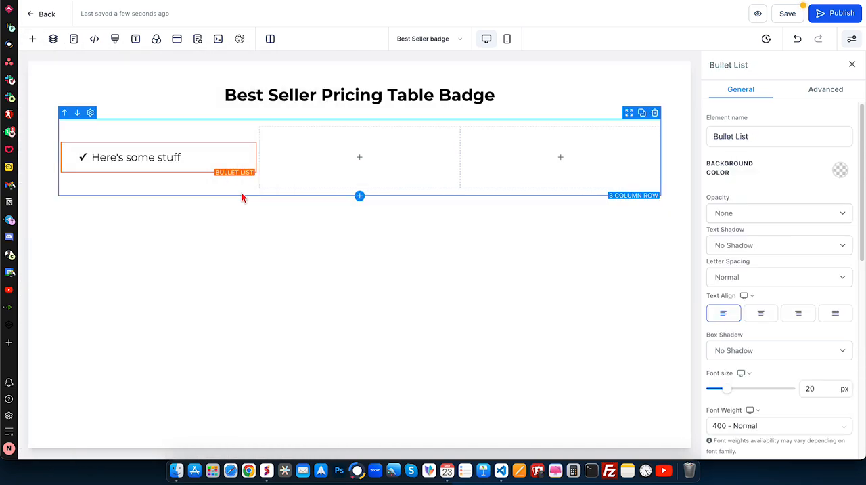
- Copy the bullet text "Here's some stuff" and paste it repeatedly on new lines to build an eleven-line list
left_click(195, 156)
double_click(195, 155)
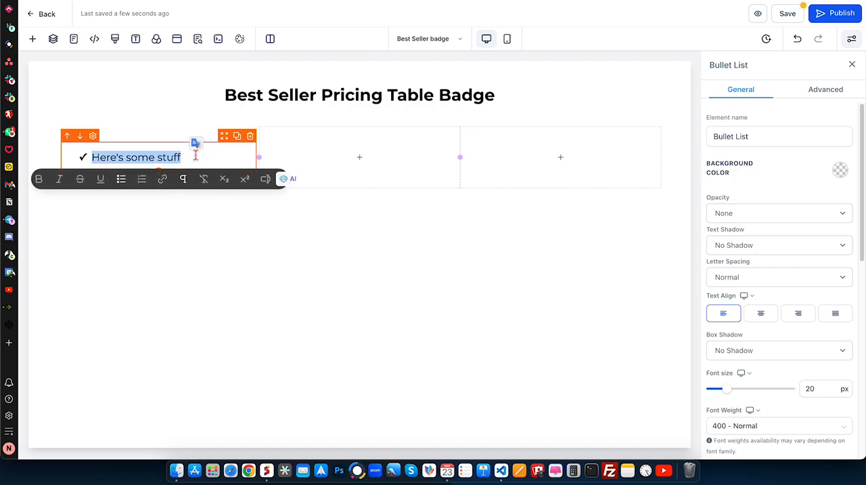
key("ctrl+c")
left_click(195, 156)
key("Return")
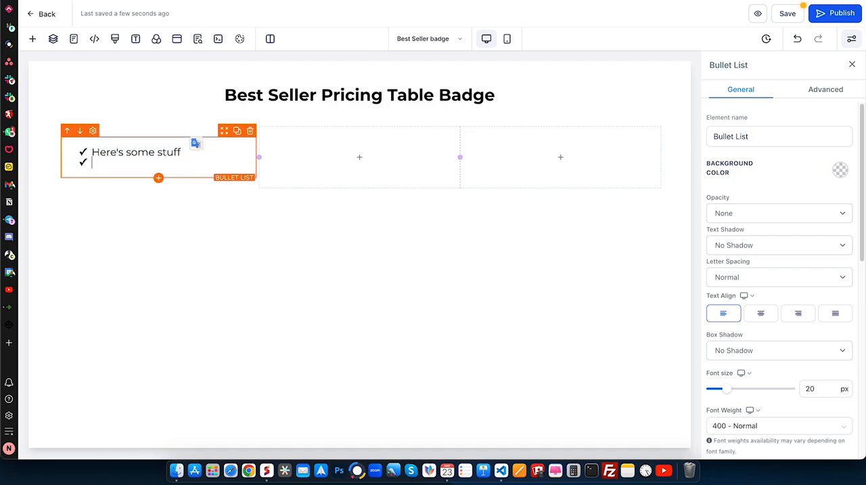
key("ctrl+v")
key("Return")
key("ctrl+v")
key("Return")
key("ctrl+v")
key("Return")
key("ctrl+v")
key("Return")
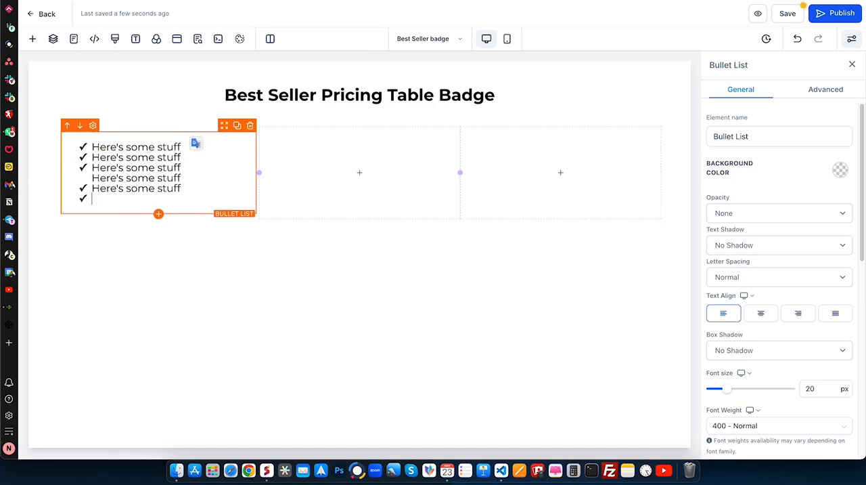
key("ctrl+v")
key("Return")
key("ctrl+v")
key("Return")
key("ctrl+v")
key("Return")
key("ctrl+v")
key("Return")
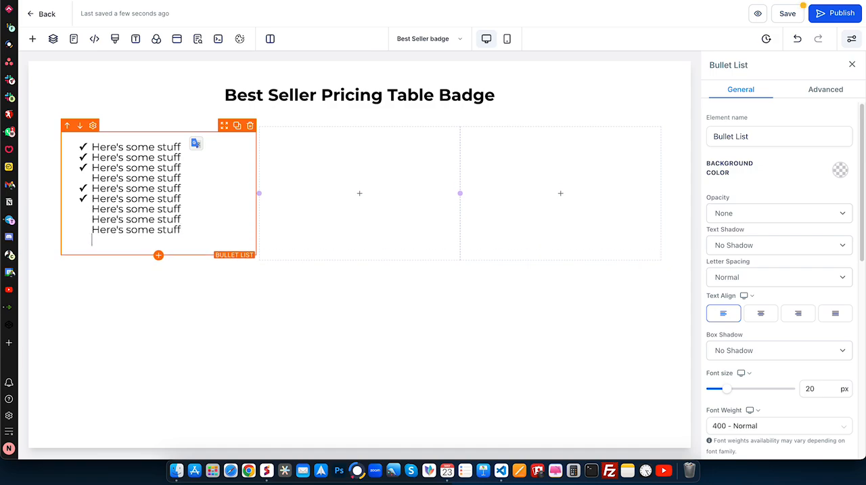
key("ctrl+v")
key("Return")
key("ctrl+v")
- Rejoin and re-break the last five lines of the list so each becomes its own check-marked bullet
key("Return")
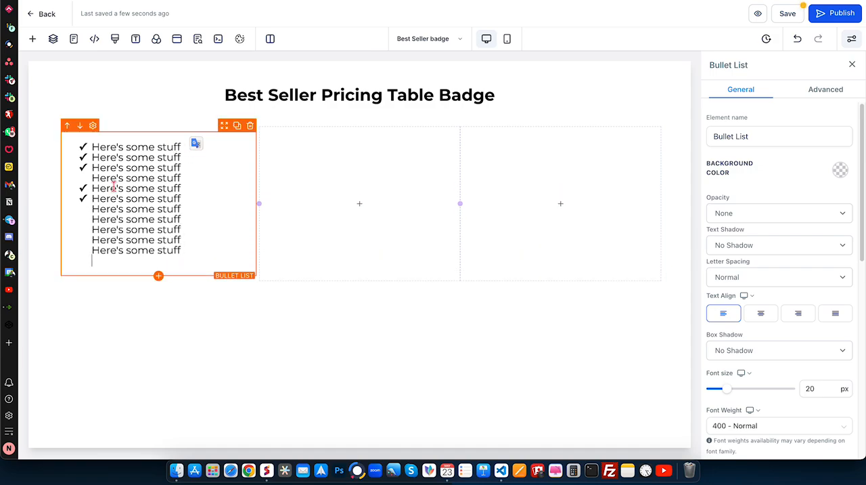
left_click(92, 208)
key("BackSpace")
key("Return")
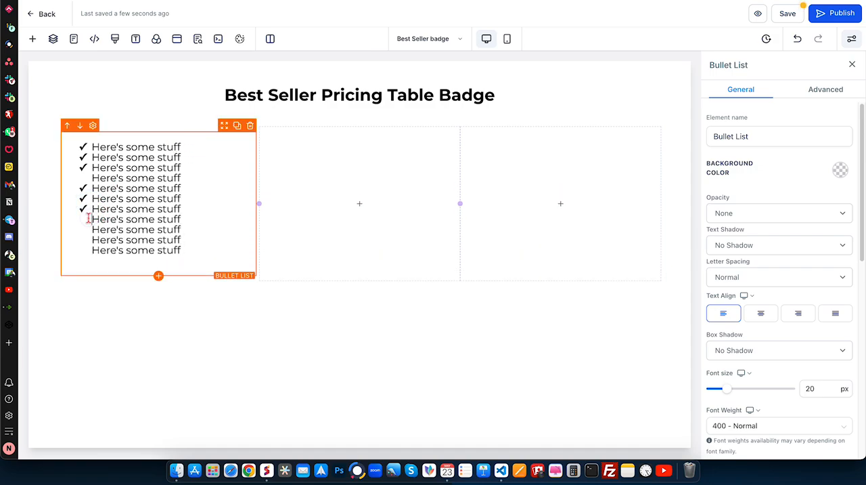
left_click(88, 218)
key("BackSpace")
key("Return")
left_click(91, 229)
key("BackSpace")
key("Return")
left_click(93, 239)
key("BackSpace")
key("Return")
left_click(92, 249)
key("BackSpace")
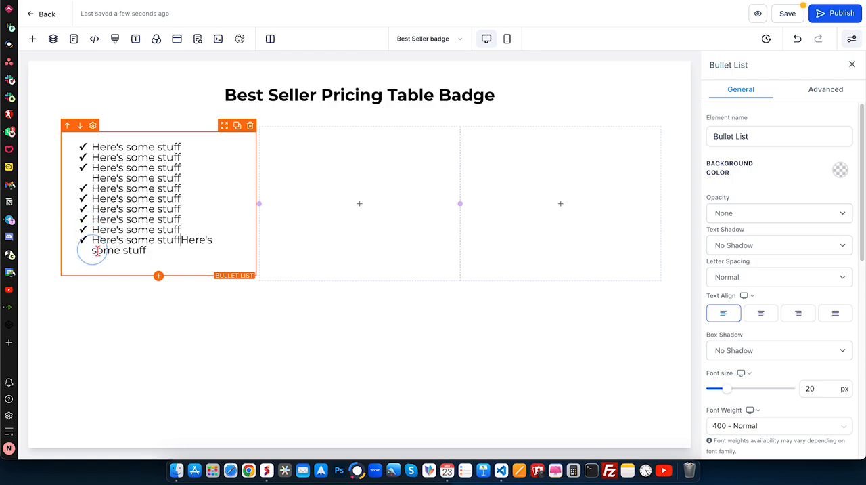
key("Return")
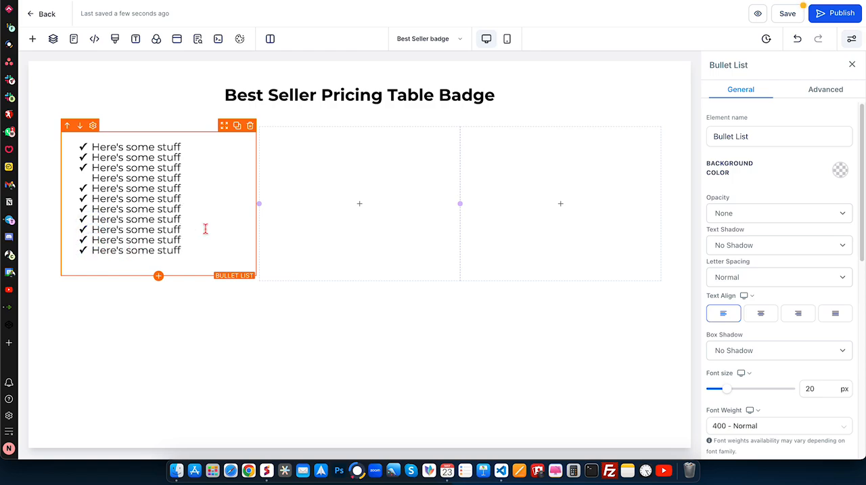
- Set the bullet list's line height to 2 and delete the empty line at its end
left_click(834, 90)
left_click(817, 217)
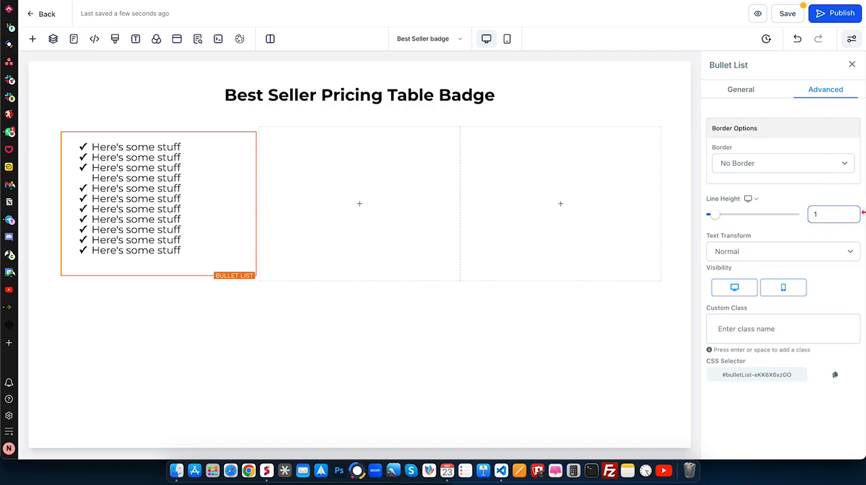
key("BackSpace")
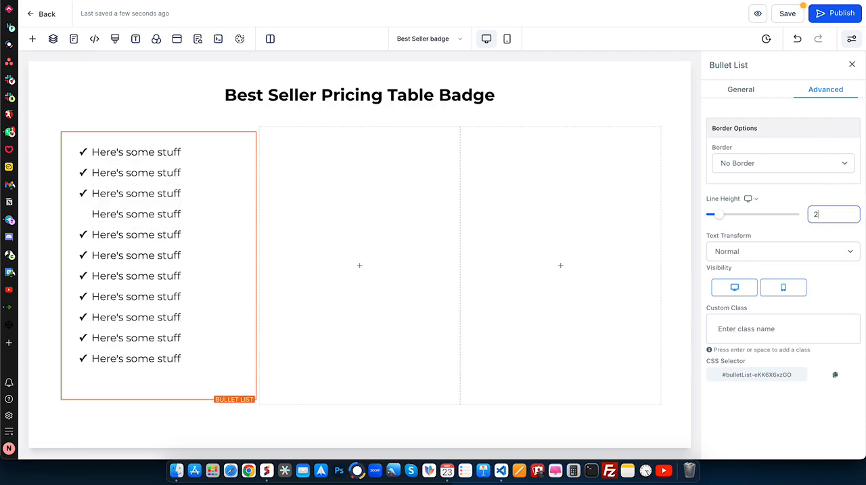
left_click(145, 380)
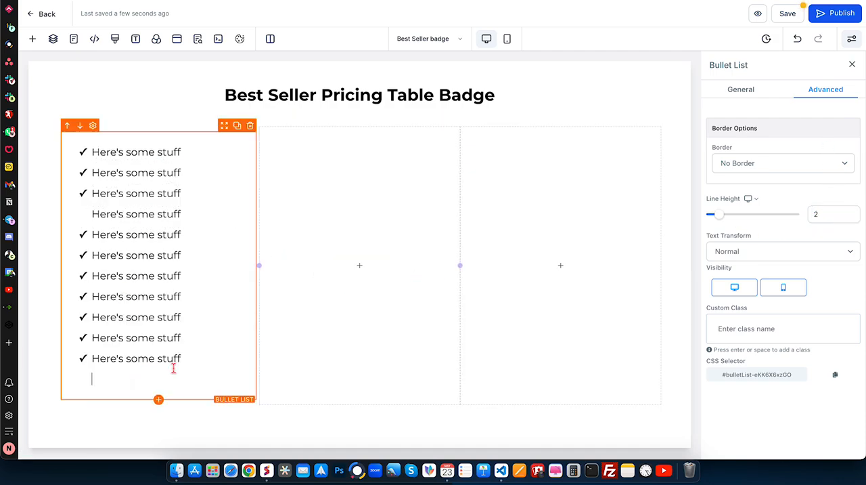
key("BackSpace")
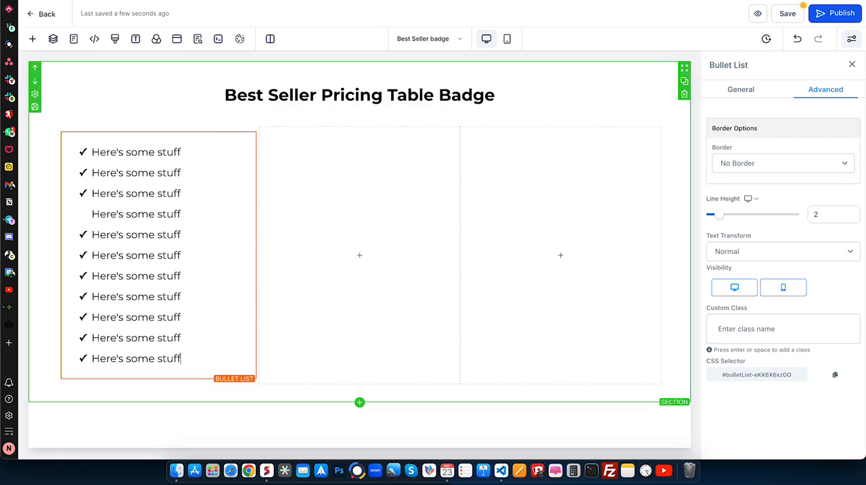
- Add a Button element below the bullet list and set its Full Width option to Fill Width
left_click(158, 380)
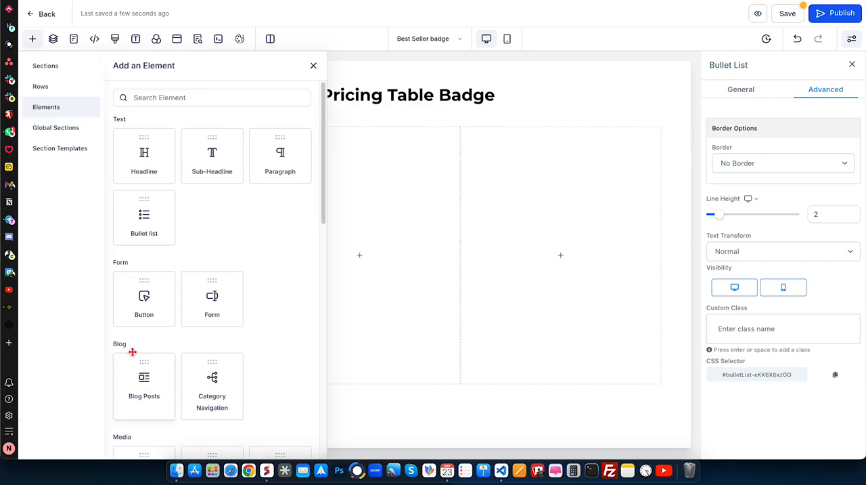
left_click(162, 308)
left_click(840, 89)
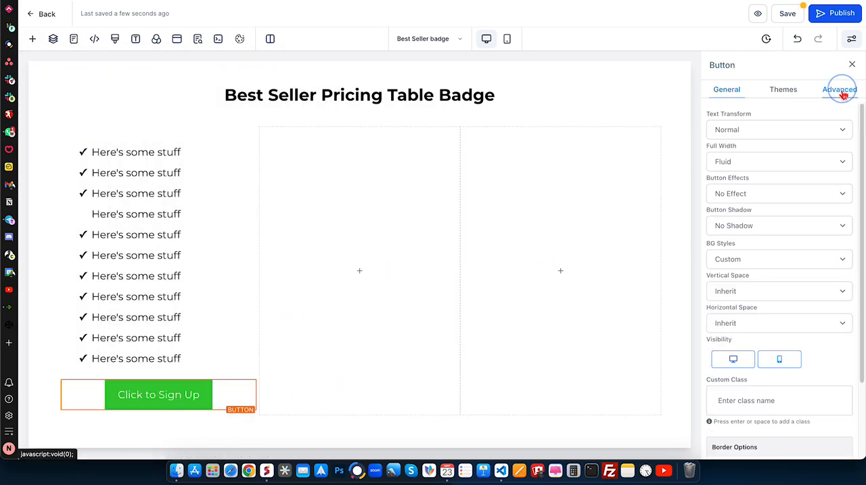
left_click(731, 166)
left_click(730, 174)
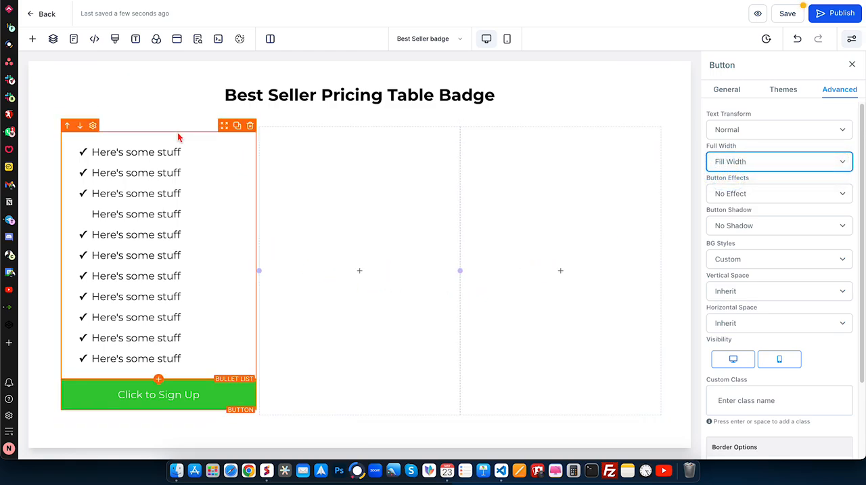
- Add a Sub-Headline element to the first column and move it above the bullet list
left_click(160, 380)
left_click(212, 155)
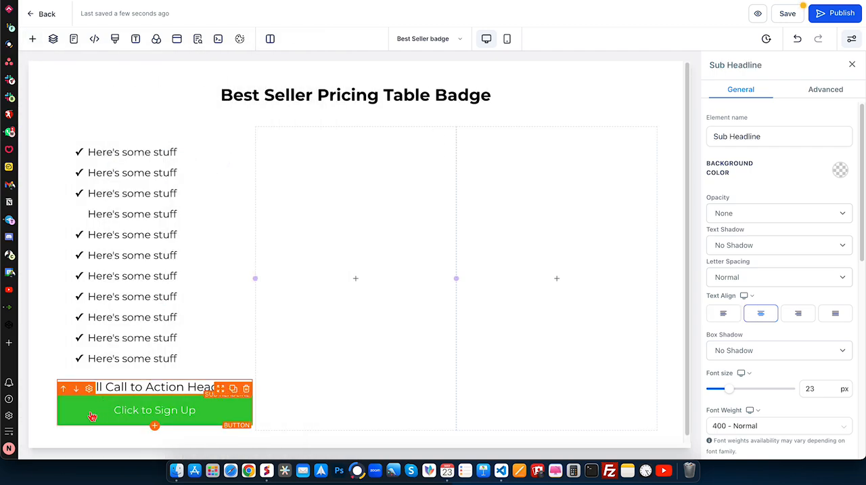
left_click(67, 376)
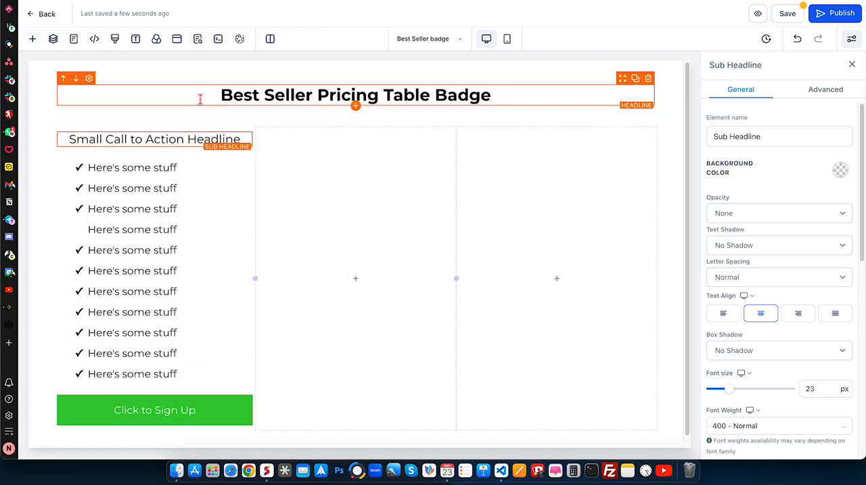
- Replace the sub-headline's placeholder text with "Pricing Plan 1"
triple_click(178, 140)
type("Pti")
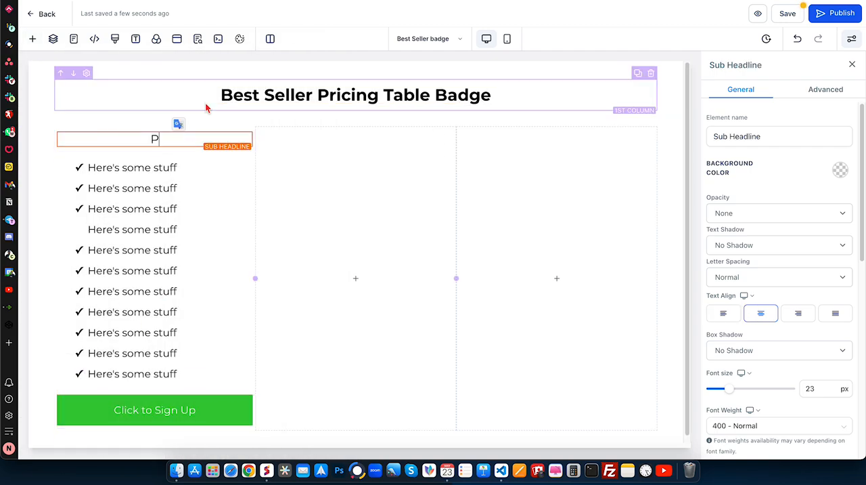
key("BackSpace")
key("BackSpace")
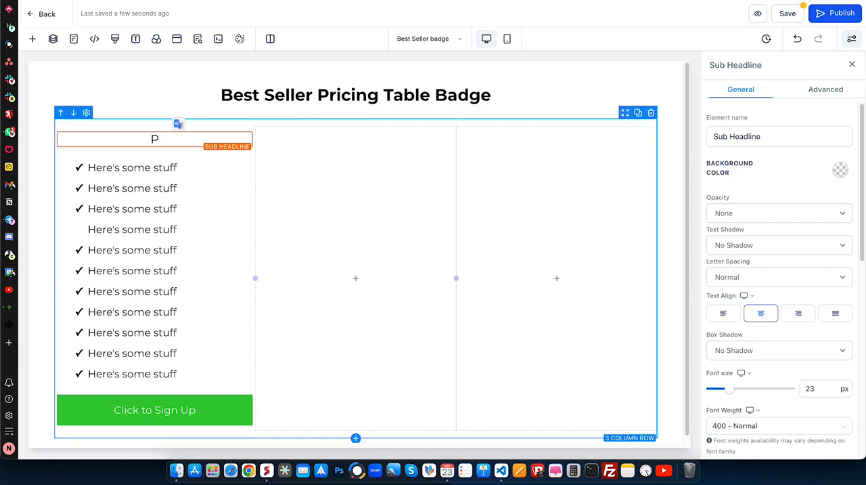
type("ricing Plan 1")
key("ctrl+a")
key("ctrl+v")
key("ctrl+a")
left_click(383, 142)
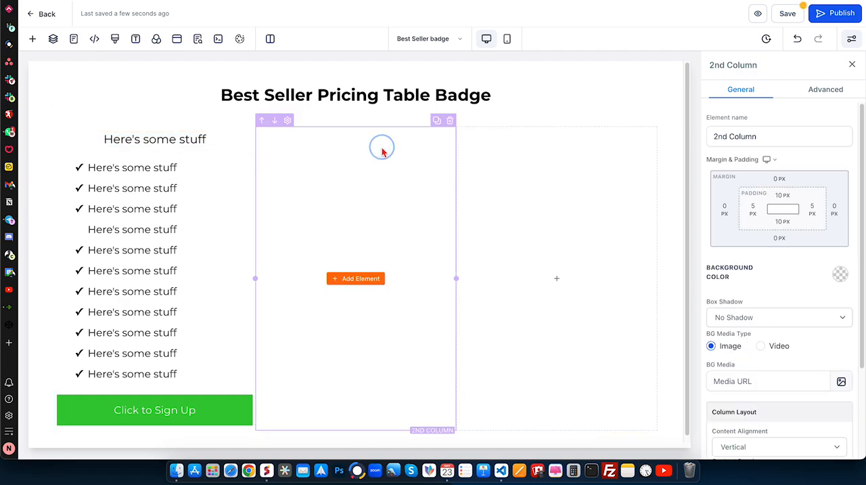
left_click(214, 138)
key("ctrl+a")
key("super+c")
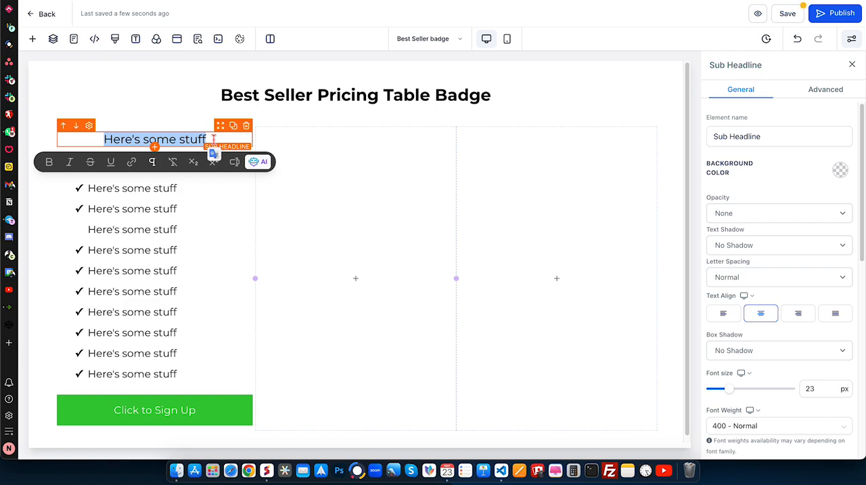
key("ctrl+z")
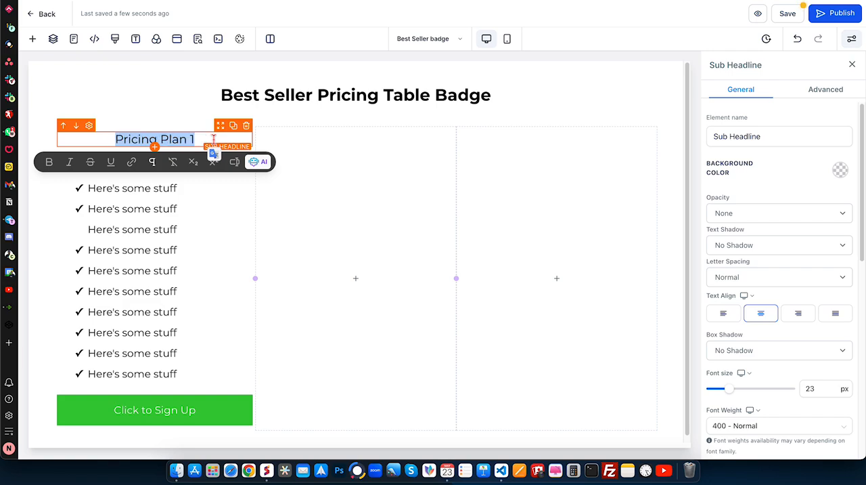
- Make the "Pricing Plan 1" sub-headline text bold
key("super+v")
key("super+z")
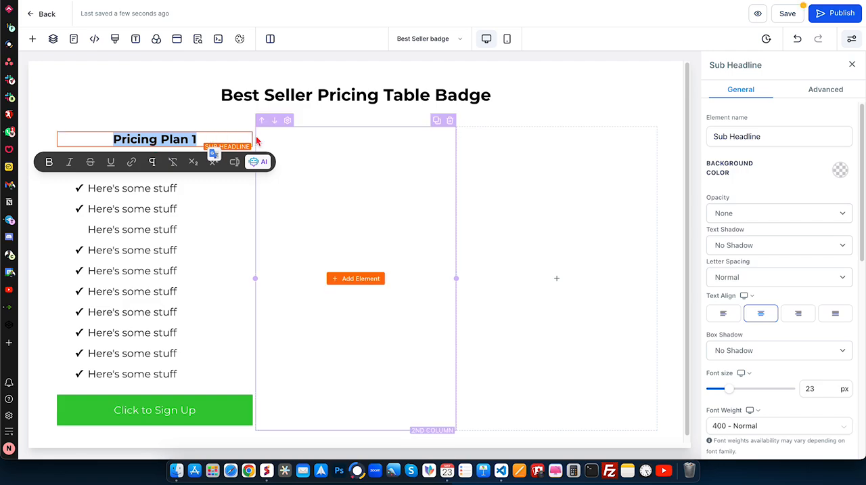
- Copy the "Pricing Plan 1" sub-headline into the second column and change the copy's text to "Pricing Plan 2"
left_click(280, 136)
left_click(232, 126)
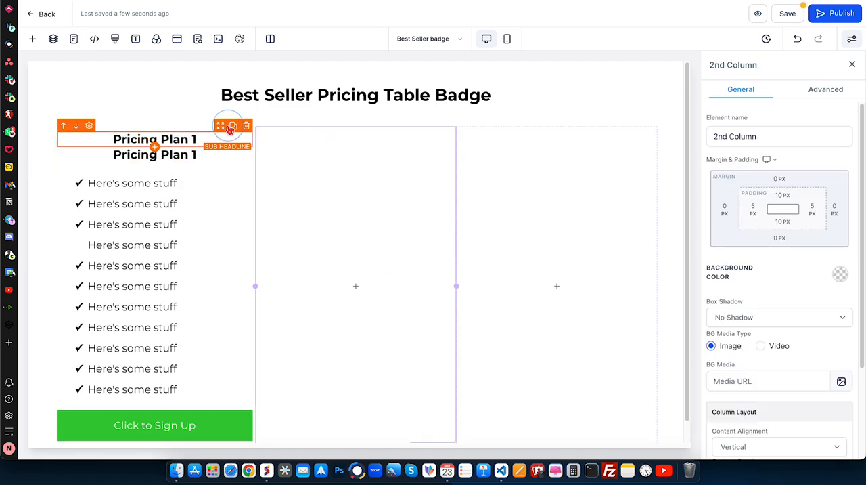
left_click_drag(220, 126, 352, 157)
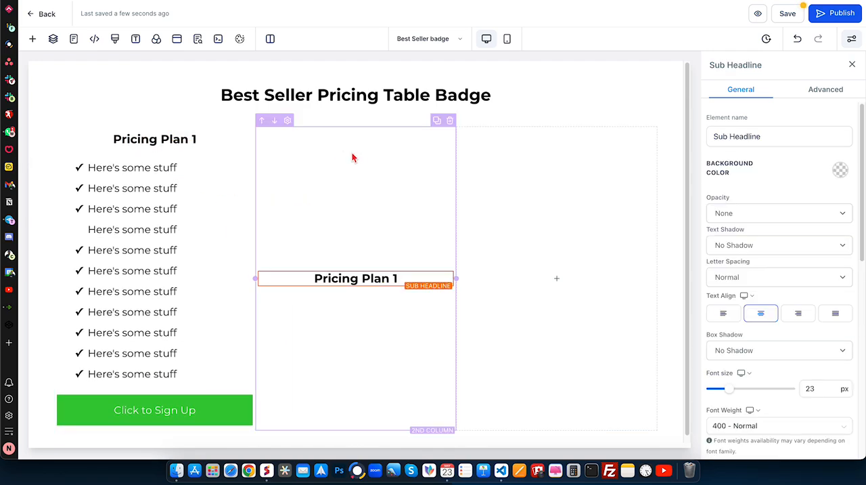
left_click(408, 293)
left_click(399, 278)
key("BackSpace")
type("2")
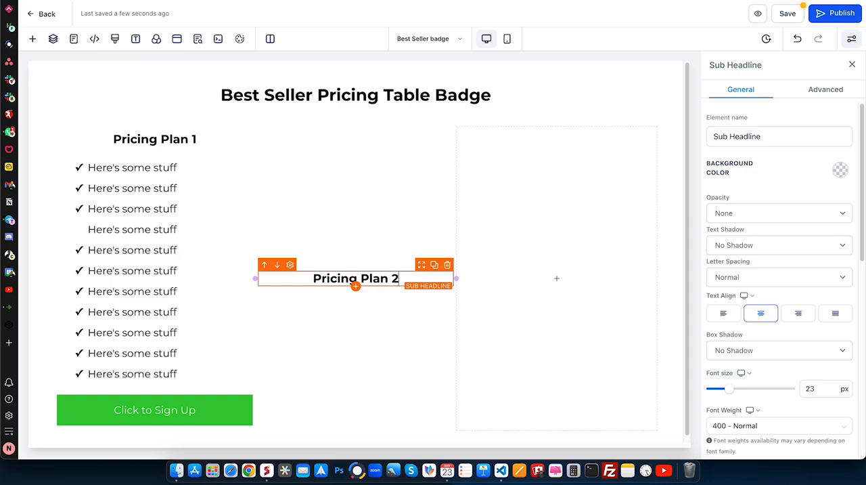
left_click(449, 332)
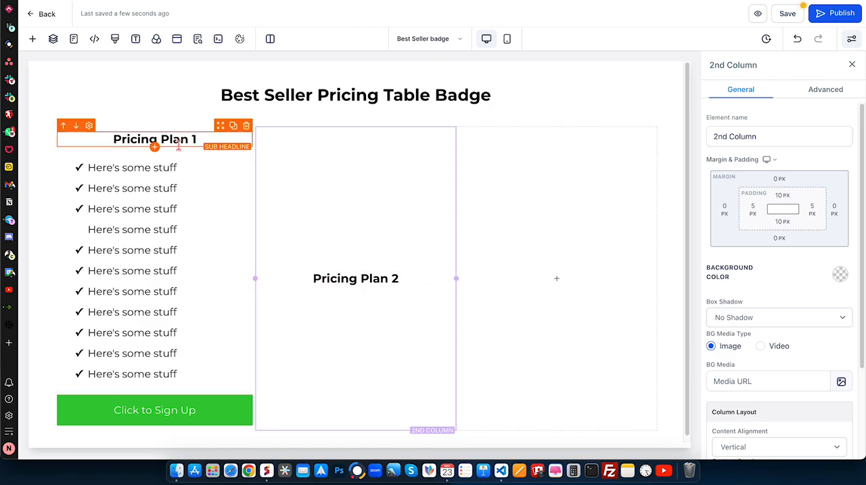
- Copy the check-mark bullet list into the second column below the "Pricing Plan 2" heading, and into the third column
left_click_drag(220, 140, 347, 382)
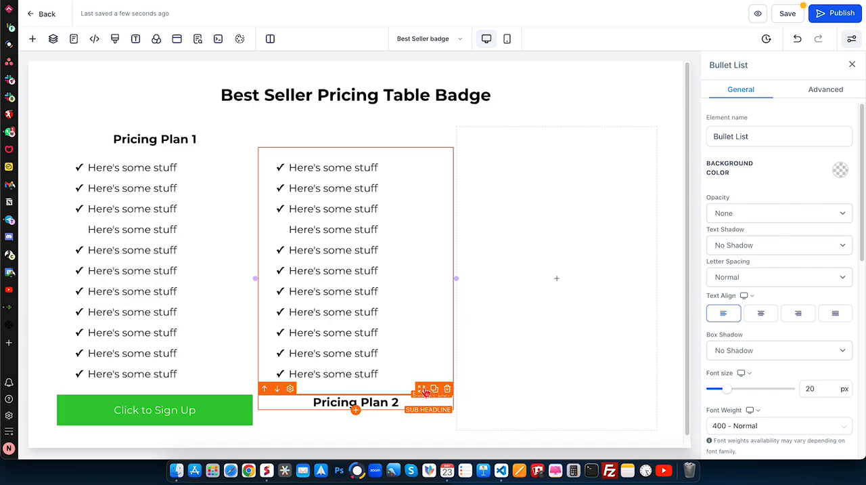
left_click_drag(423, 390, 390, 178)
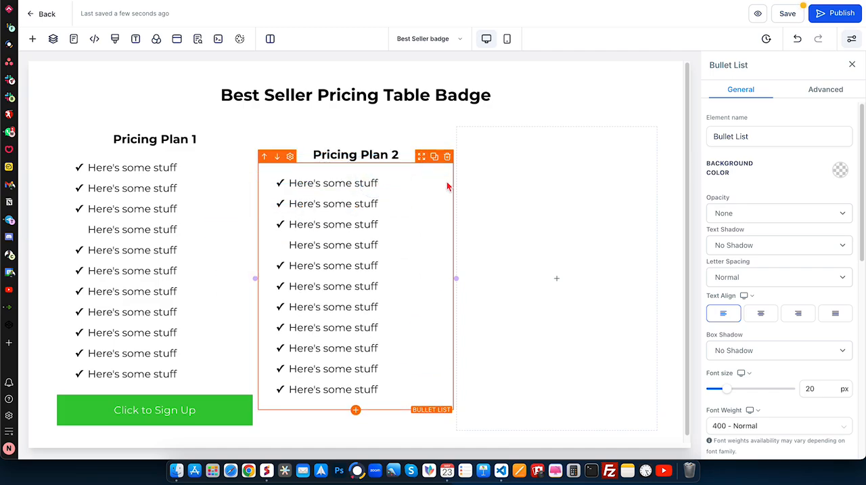
left_click(435, 157)
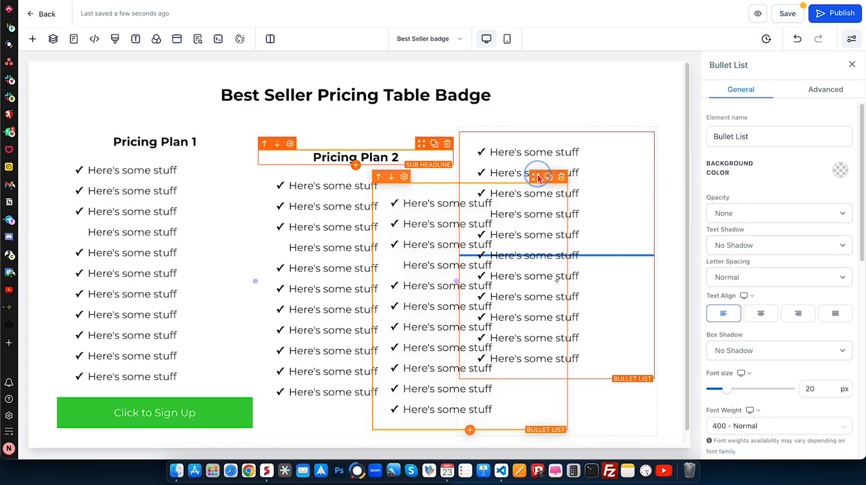
- Copy the "Pricing Plan 2" sub-headline above the third column's bullet list and change the copy's text to "Pricing Plan 3"
left_click(435, 142)
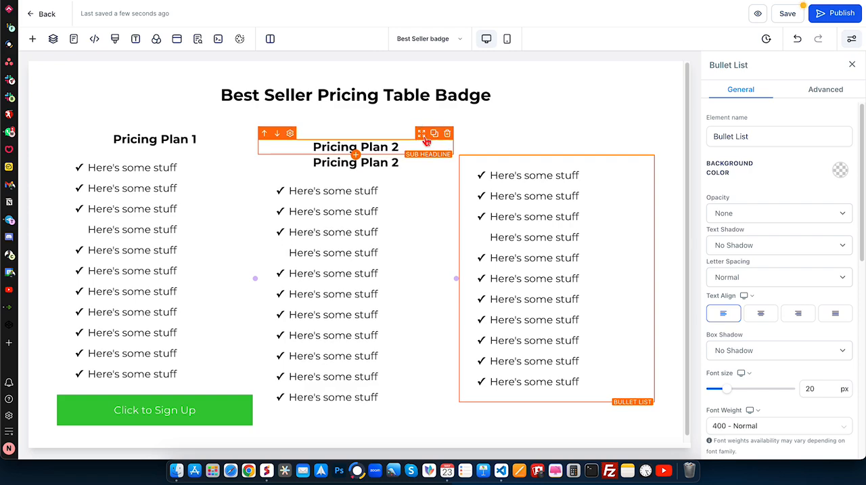
left_click(403, 154)
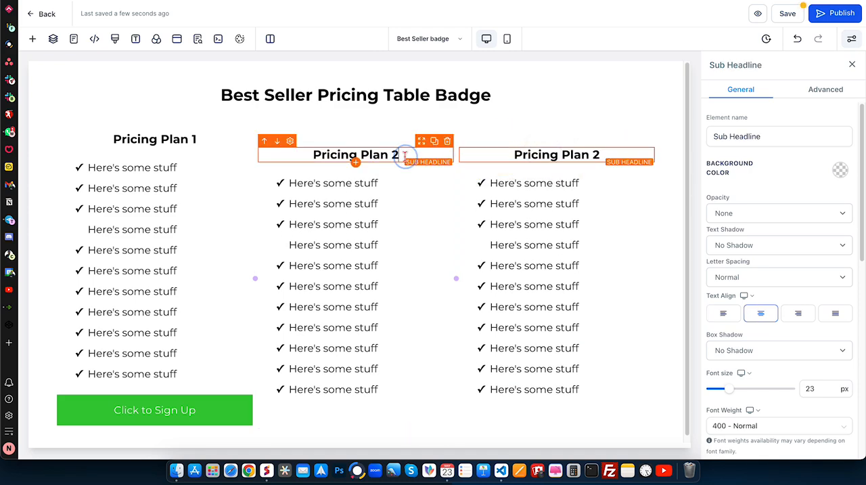
key("BackSpace")
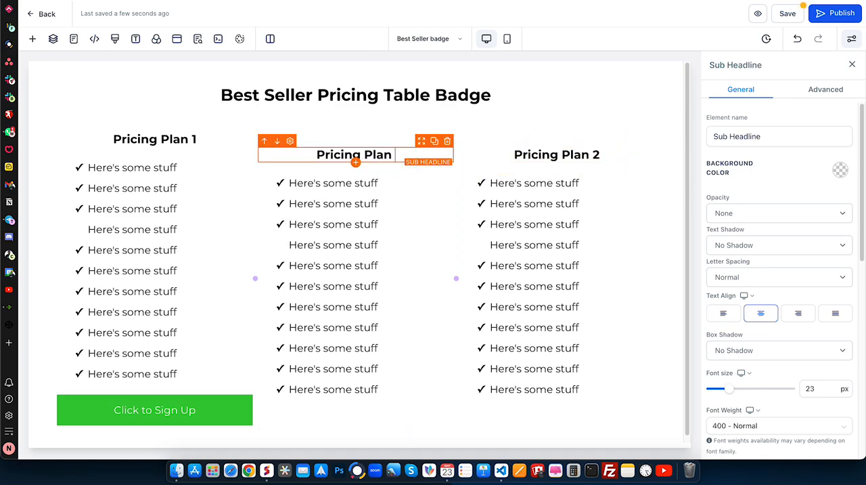
type("2")
left_click(540, 154)
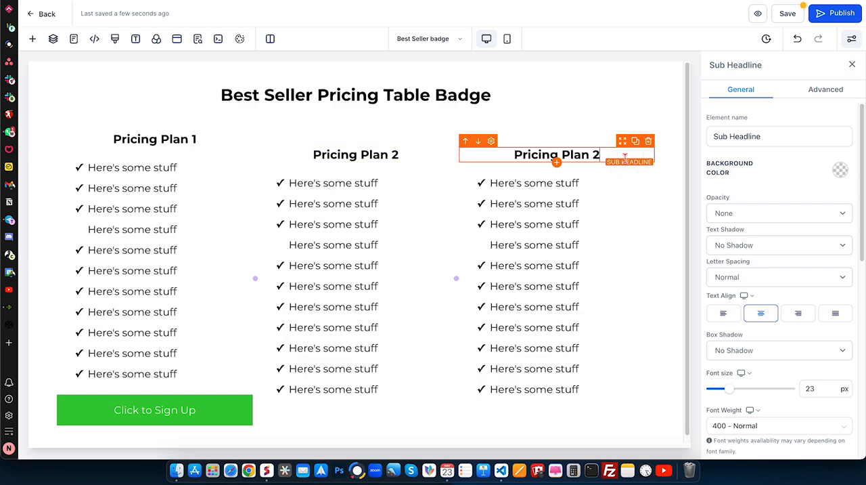
key("BackSpace")
type("3")
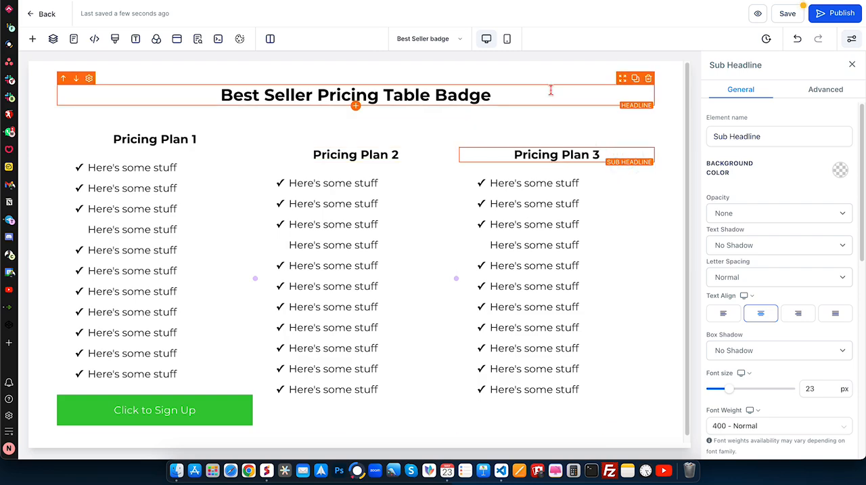
- Copy the "Click to Sign Up" button below the bullet lists in the second and third columns
left_click(362, 138)
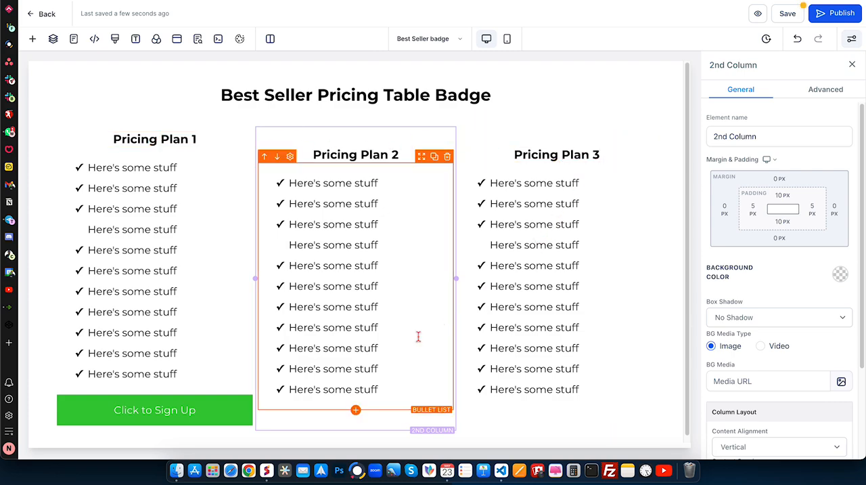
left_click(234, 388)
left_click_drag(220, 388, 326, 415)
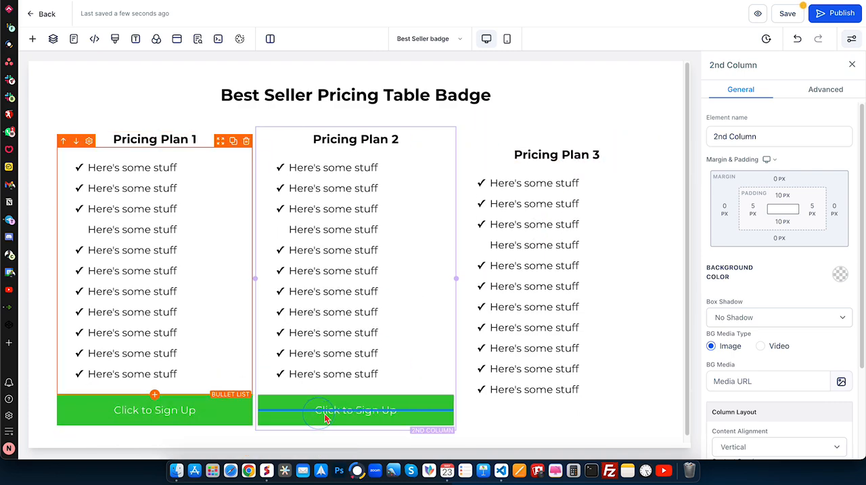
left_click(434, 389)
left_click_drag(422, 420, 533, 418)
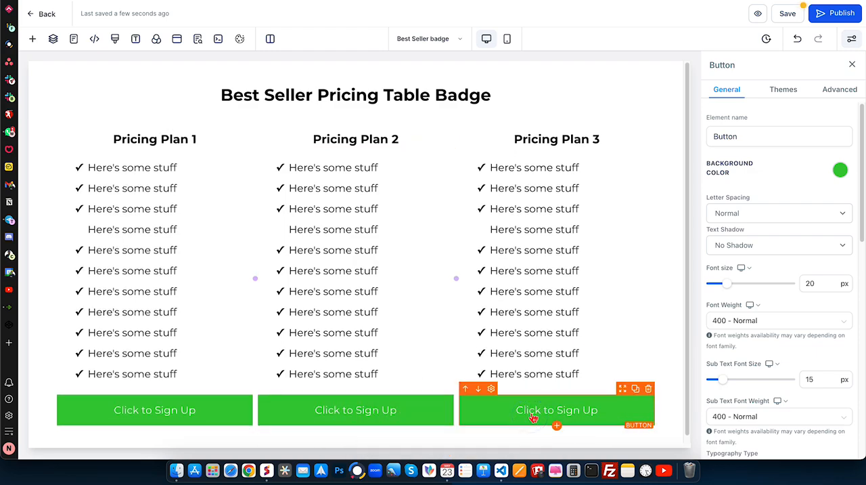
- Set the second column's background color to light yellow
left_click(369, 134)
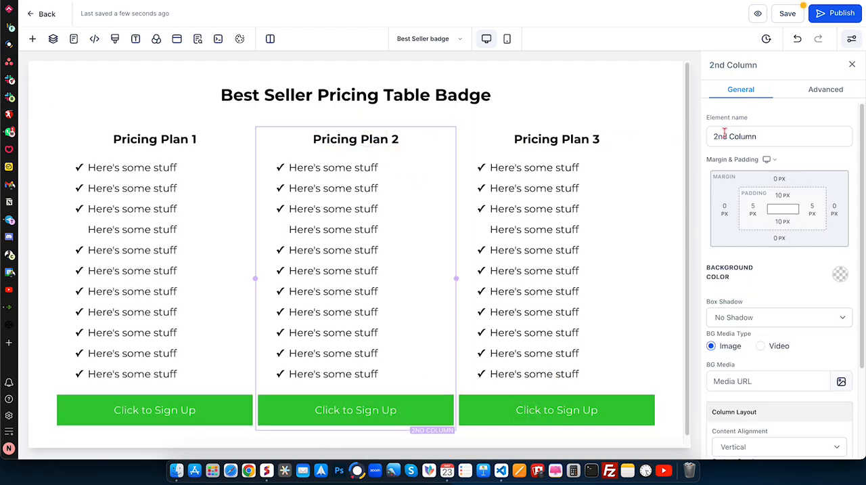
left_click(841, 275)
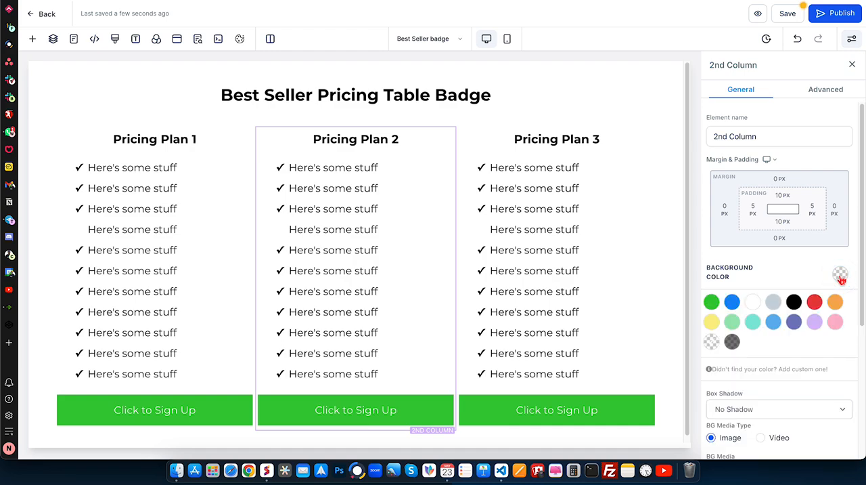
left_click(712, 323)
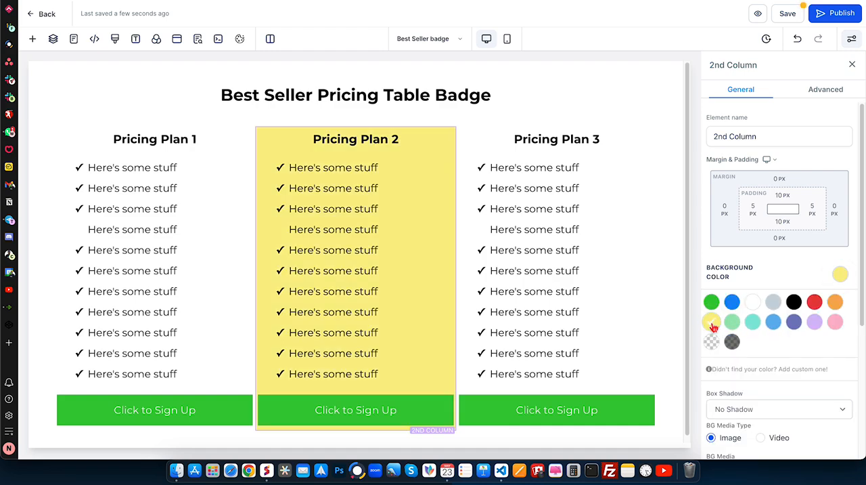
- Apply a Full Border to the second column and set the border width to 5px
left_click(825, 98)
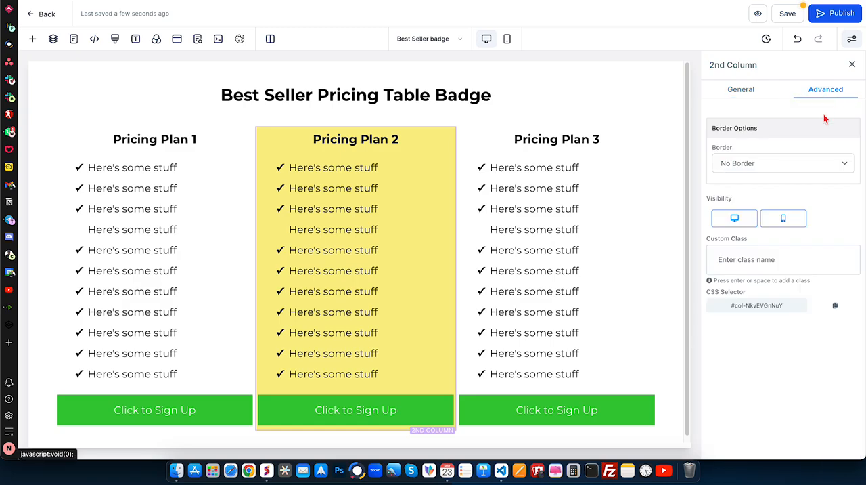
left_click(778, 166)
left_click(754, 180)
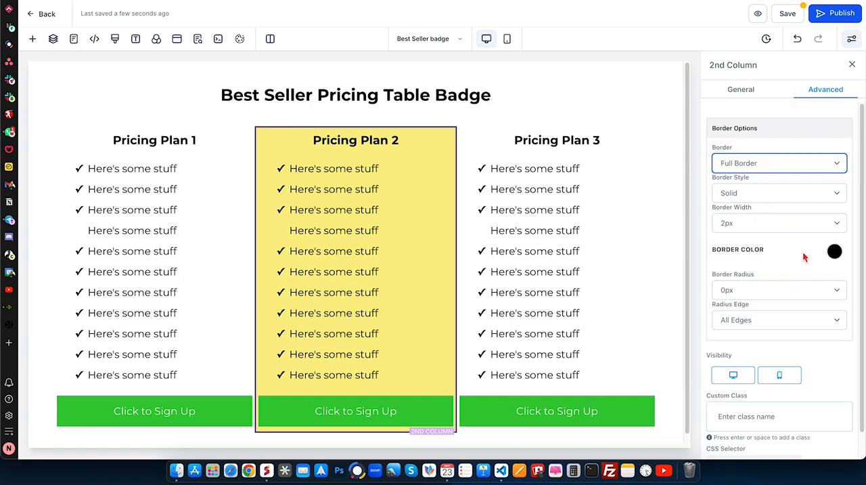
left_click(754, 224)
left_click(731, 256)
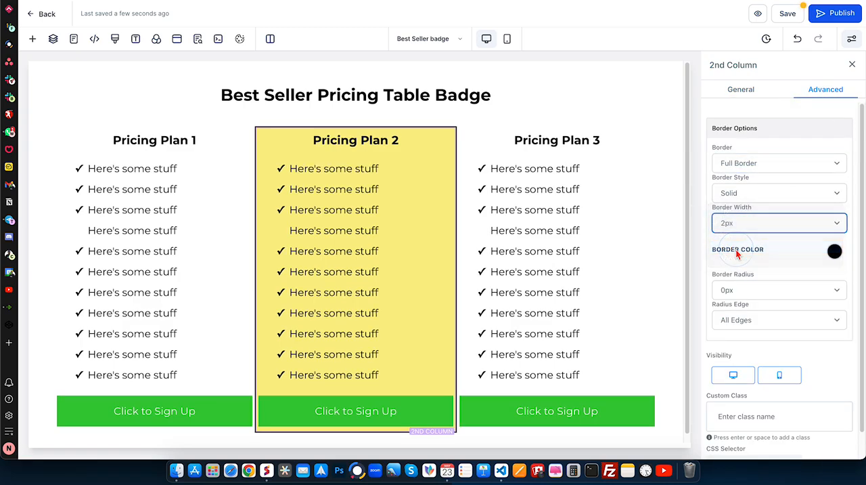
- Change the second column's border color to red and set its border radius to 10px
left_click(834, 252)
left_click(819, 274)
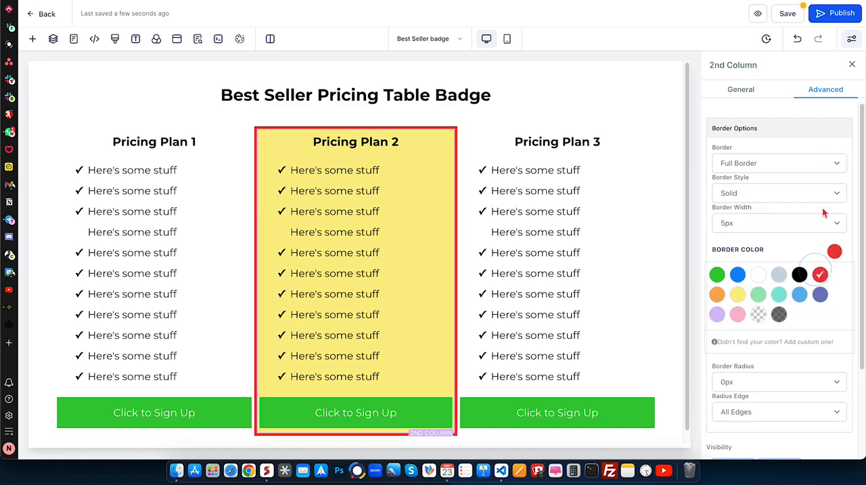
left_click(837, 253)
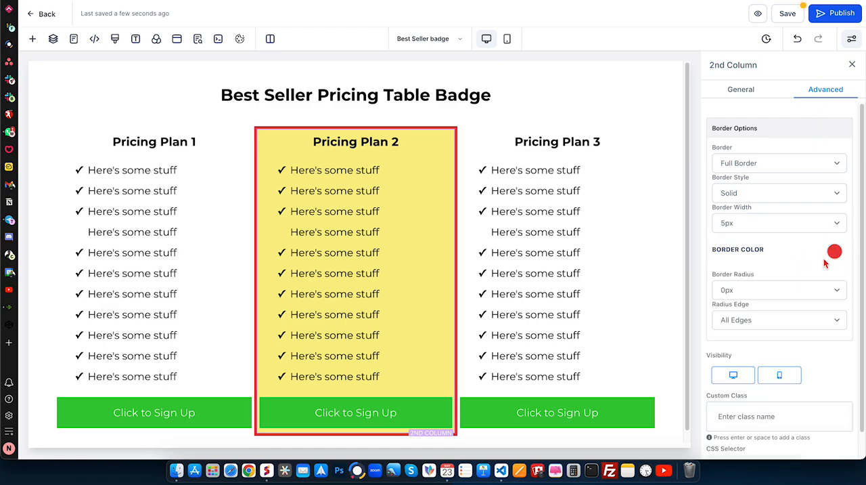
scroll(789, 287, "down", 1)
left_click(744, 261)
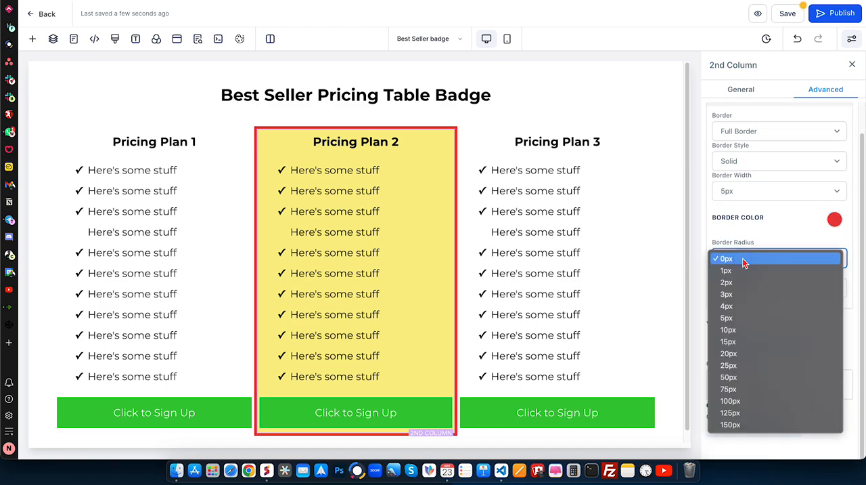
left_click(734, 331)
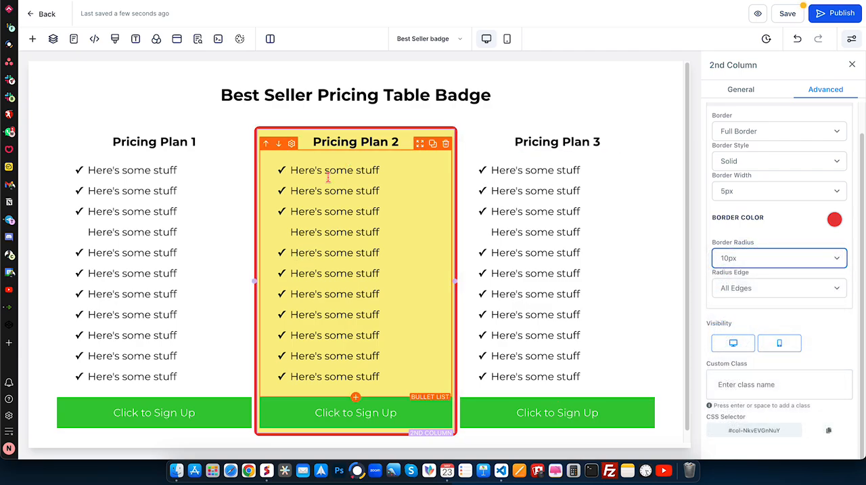
- Set the second column's left and right margins to 10 px
left_click(498, 126)
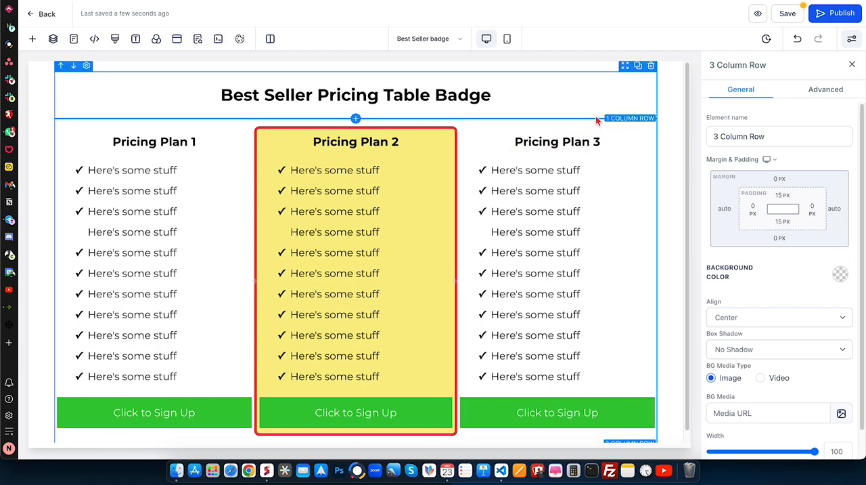
left_click(315, 136)
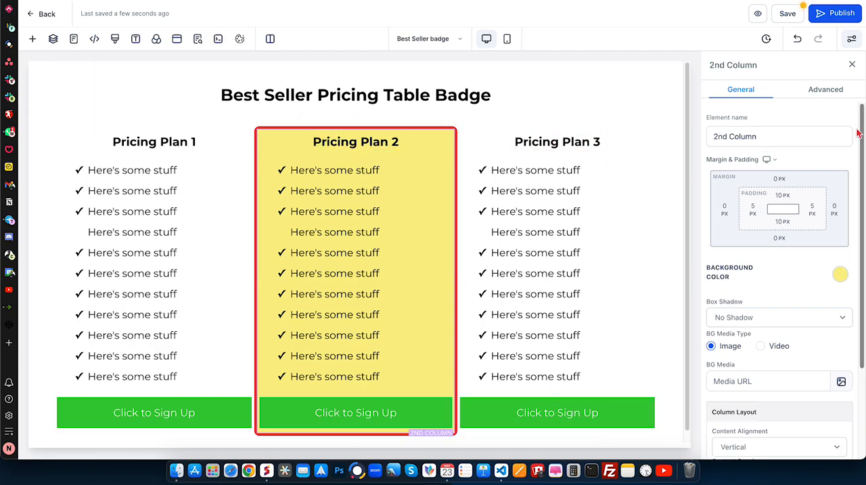
left_click(716, 209)
left_click(787, 261)
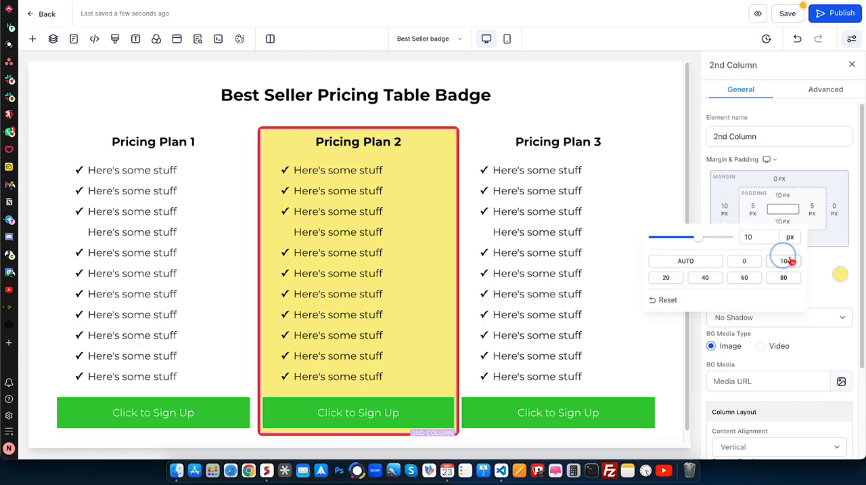
left_click(837, 208)
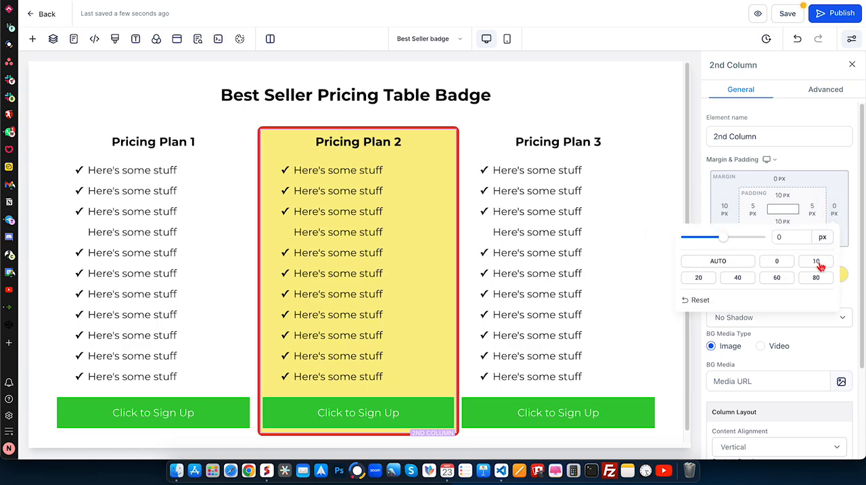
left_click(816, 260)
left_click(846, 139)
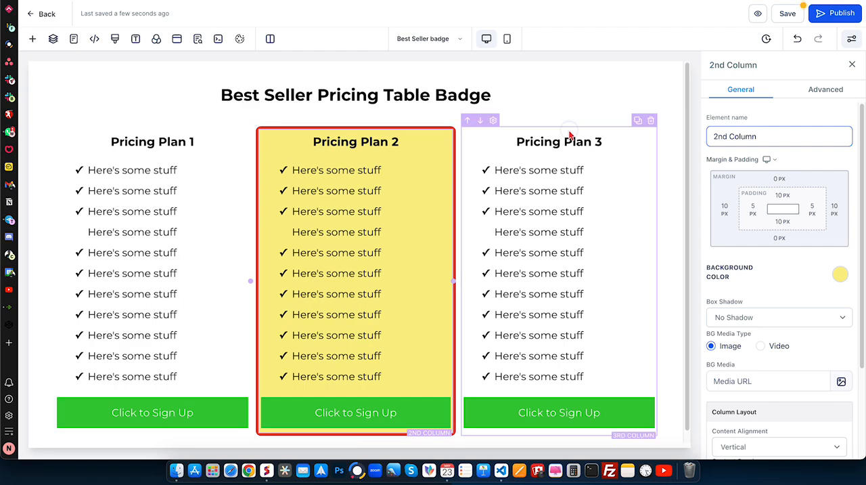
- Set the third column's right and left margins to 10 px
left_click(570, 134)
left_click(836, 212)
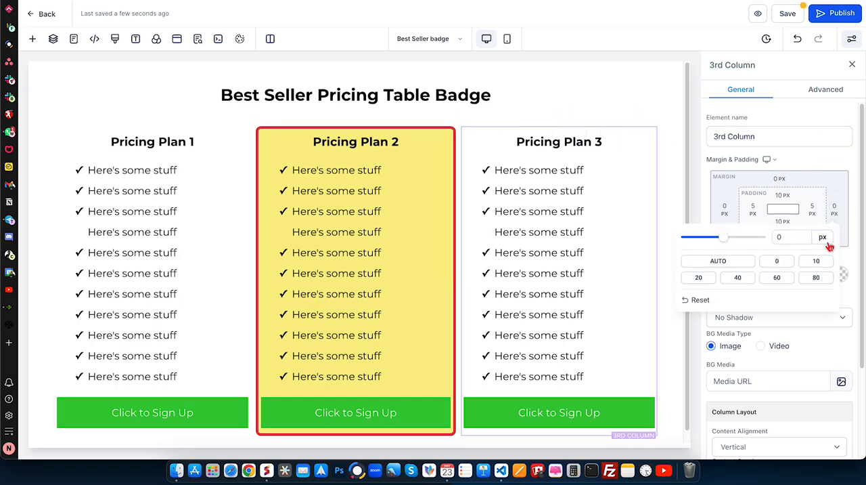
left_click(817, 262)
left_click(728, 208)
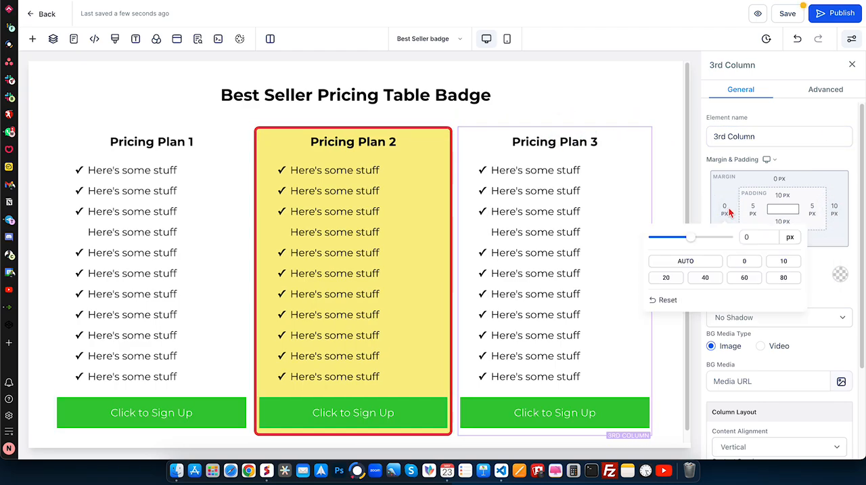
left_click(783, 261)
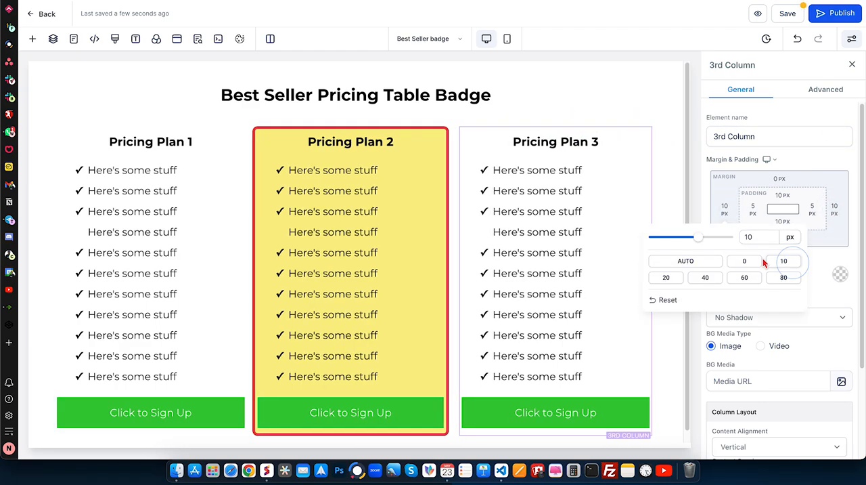
- Set the first column's left and right margins to 10 px
left_click(164, 133)
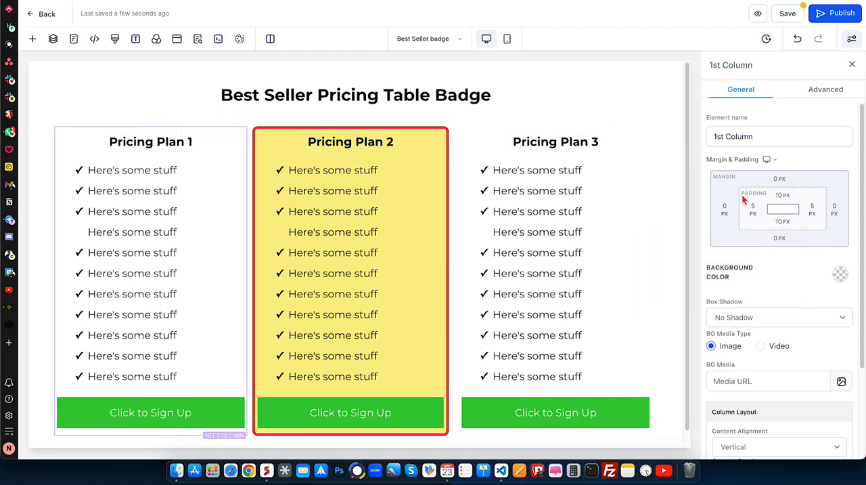
left_click(724, 208)
left_click(784, 262)
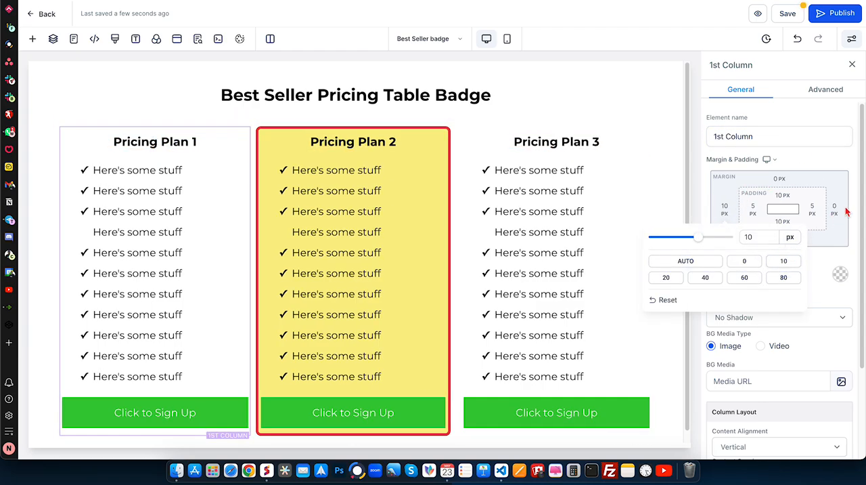
left_click(835, 209)
left_click(813, 261)
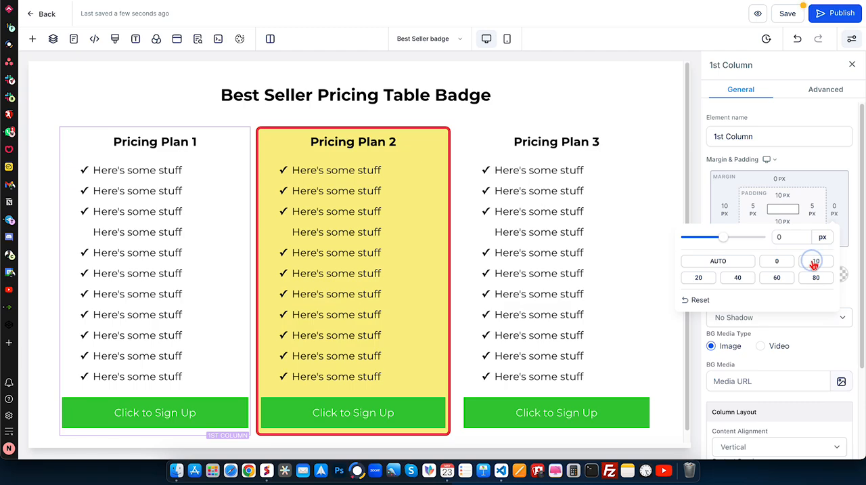
left_click(788, 131)
left_click(782, 118)
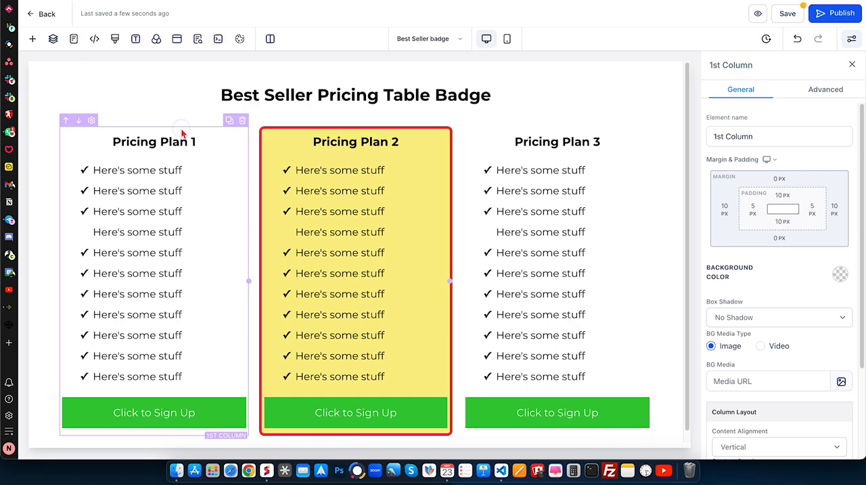
- Set the background color of both the first and third columns to light gray
left_click(841, 274)
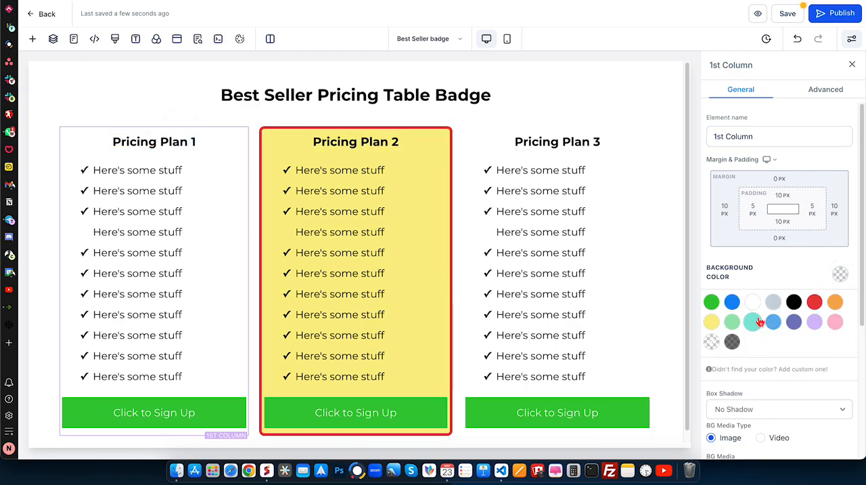
left_click(773, 301)
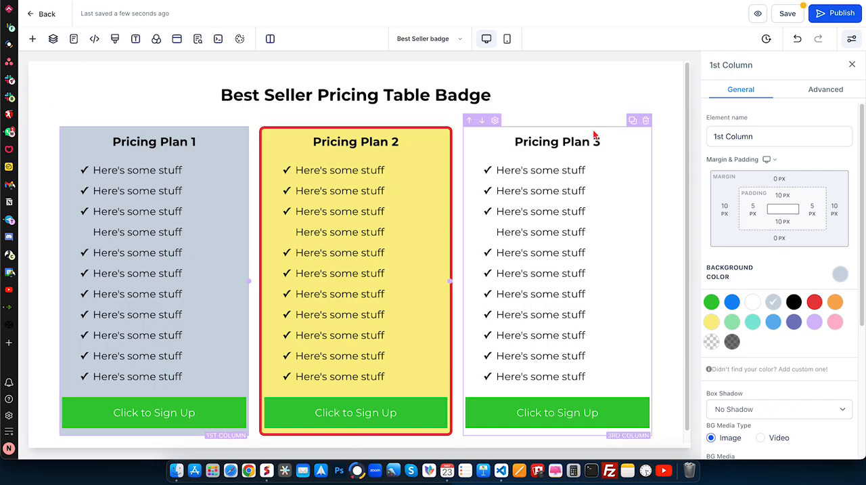
left_click(595, 134)
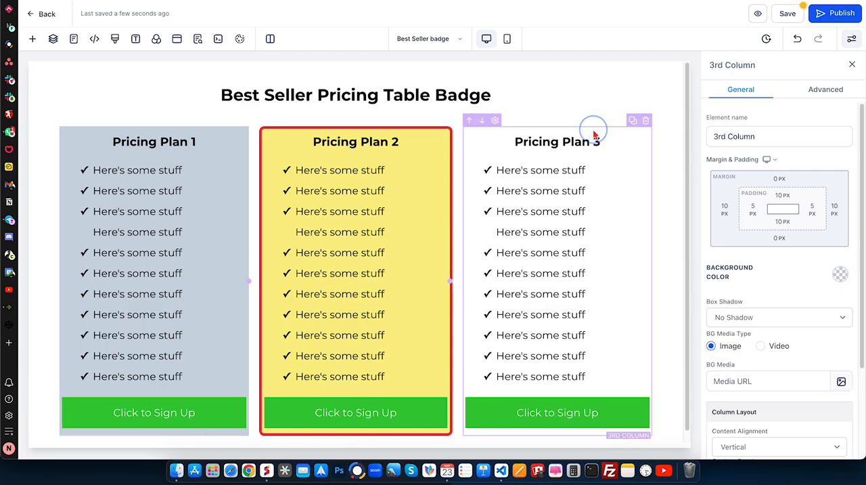
left_click(846, 274)
left_click(772, 300)
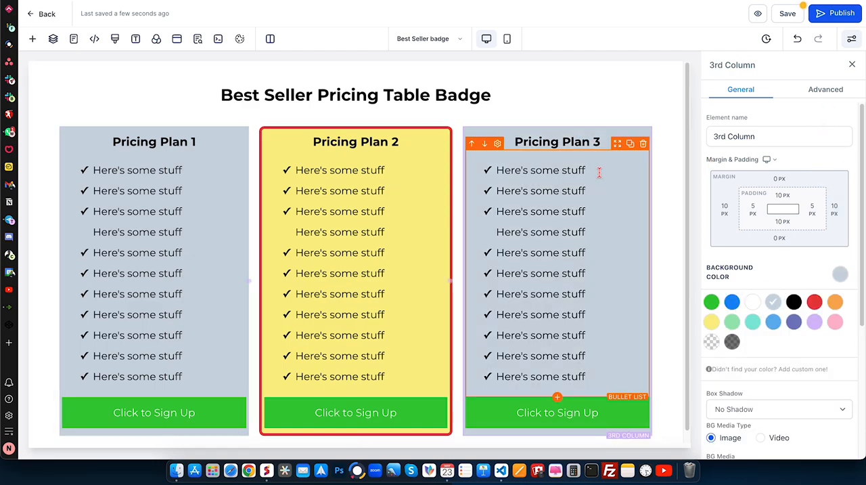
left_click(501, 66)
- Give the first column a Full Border with a transparent border color and a 10px border radius
left_click(152, 137)
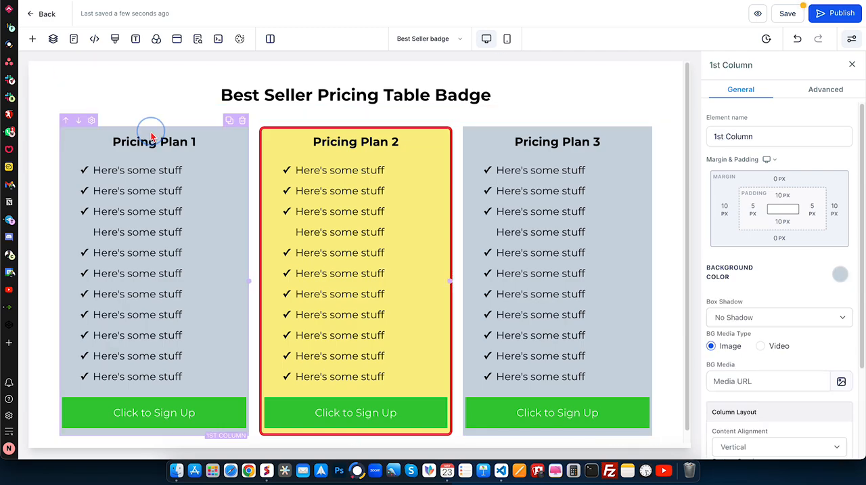
left_click(827, 89)
left_click(749, 172)
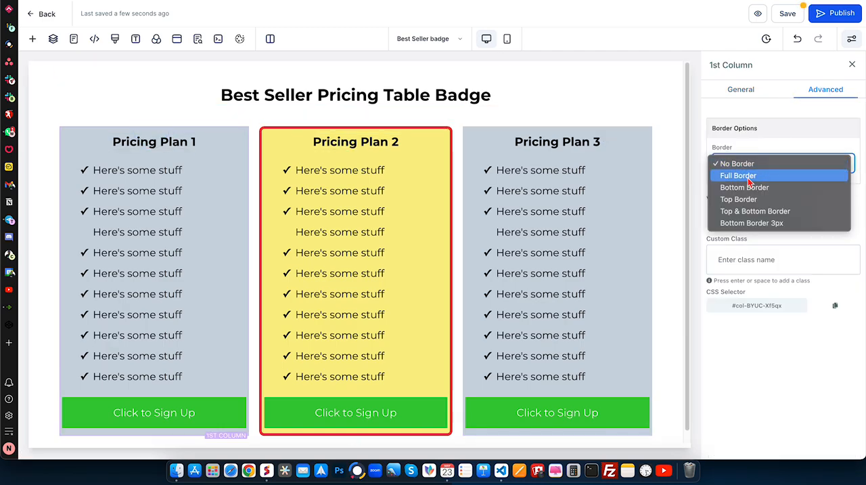
left_click(750, 174)
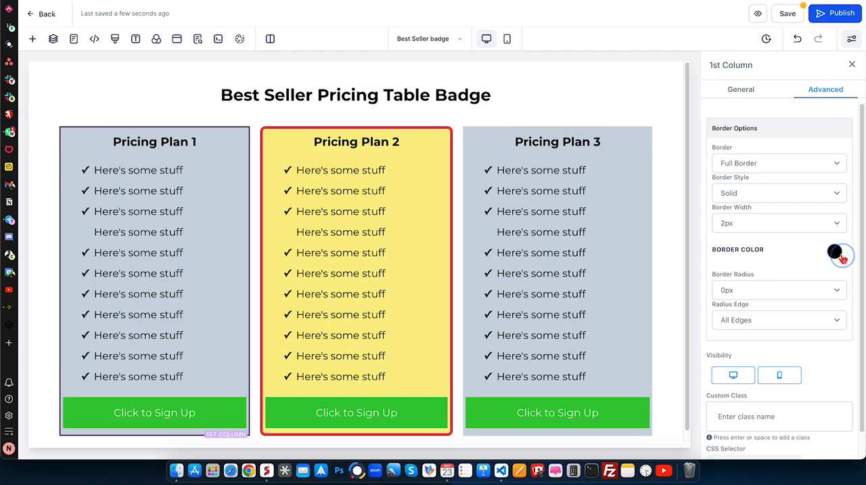
left_click(840, 255)
left_click(771, 311)
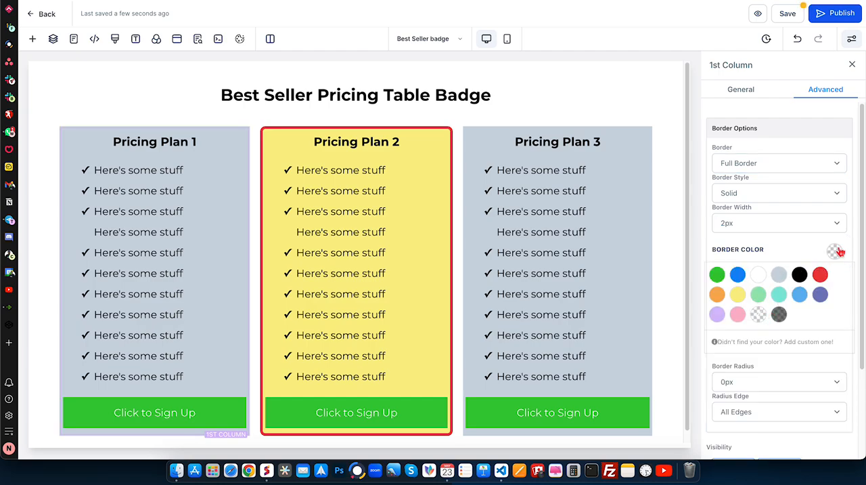
left_click(738, 293)
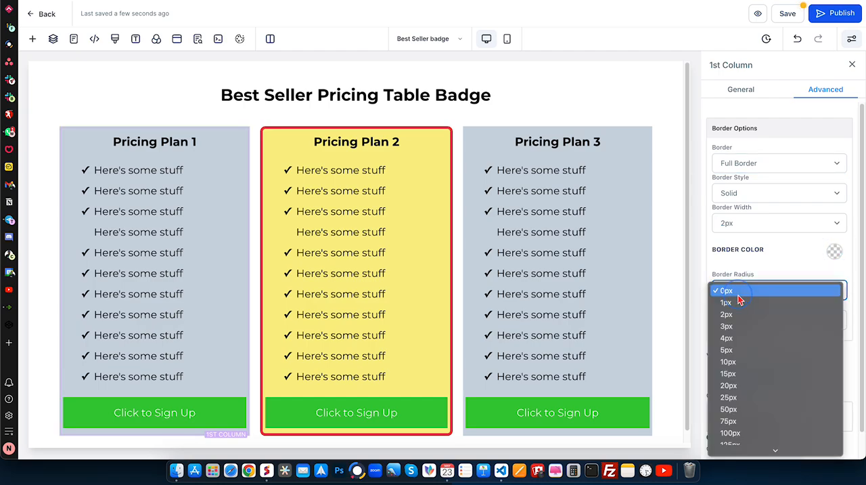
left_click(744, 361)
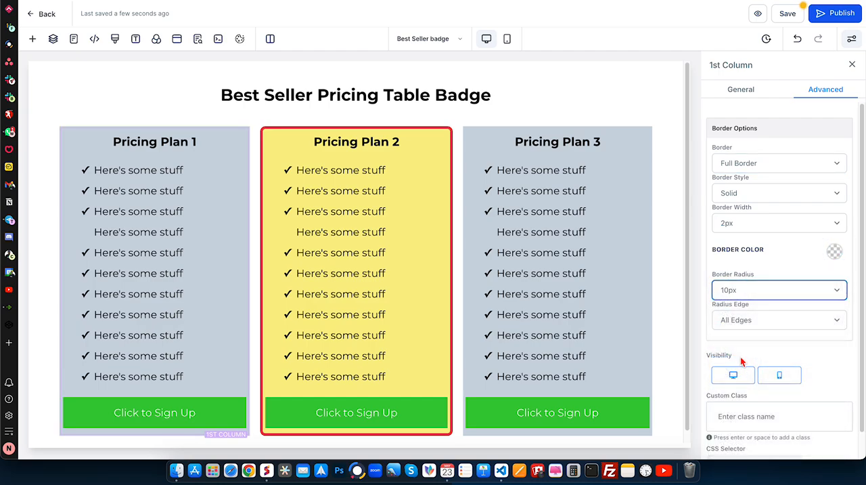
- Give the third column a Full Border with a transparent border color and a 10px border radius
left_click(577, 130)
left_click(826, 88)
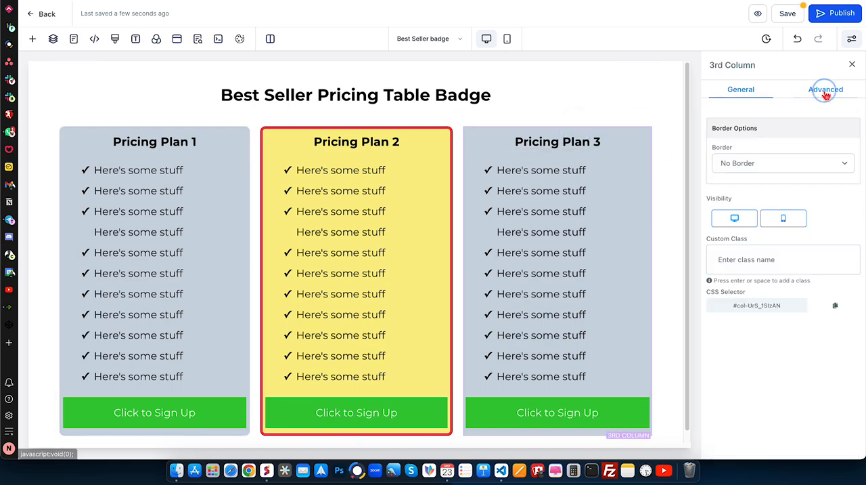
left_click(755, 162)
left_click(734, 166)
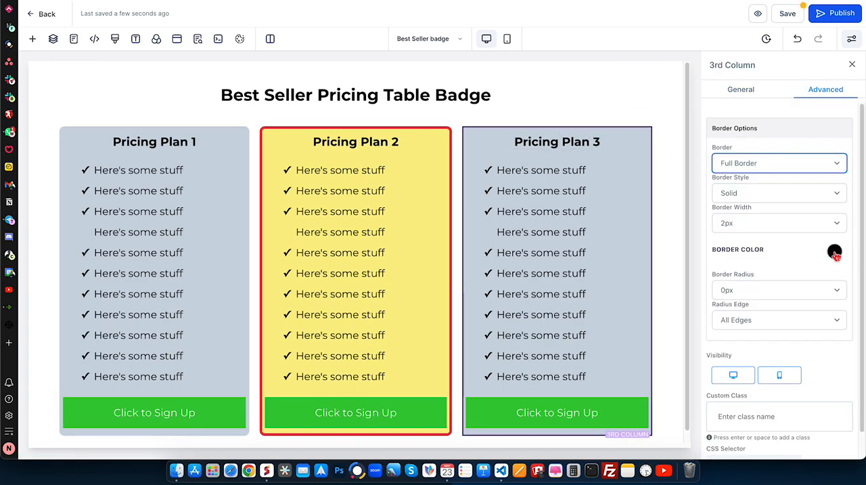
left_click(835, 251)
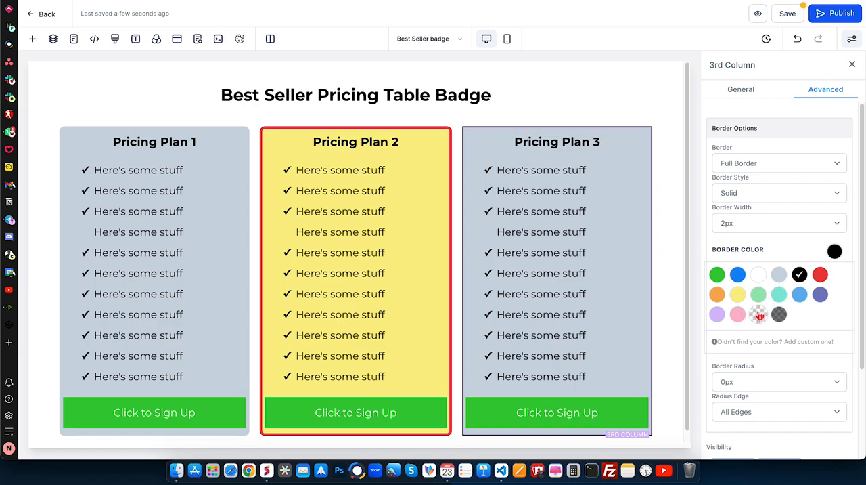
left_click(758, 313)
left_click(785, 290)
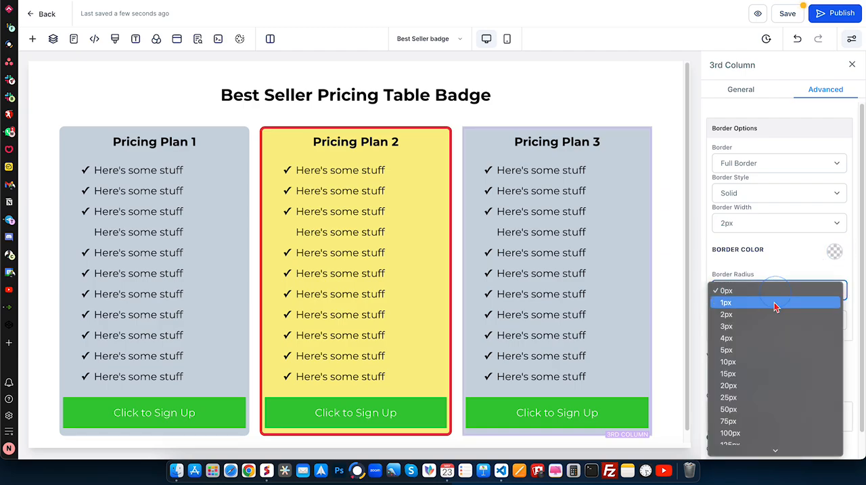
left_click(739, 363)
left_click(672, 210)
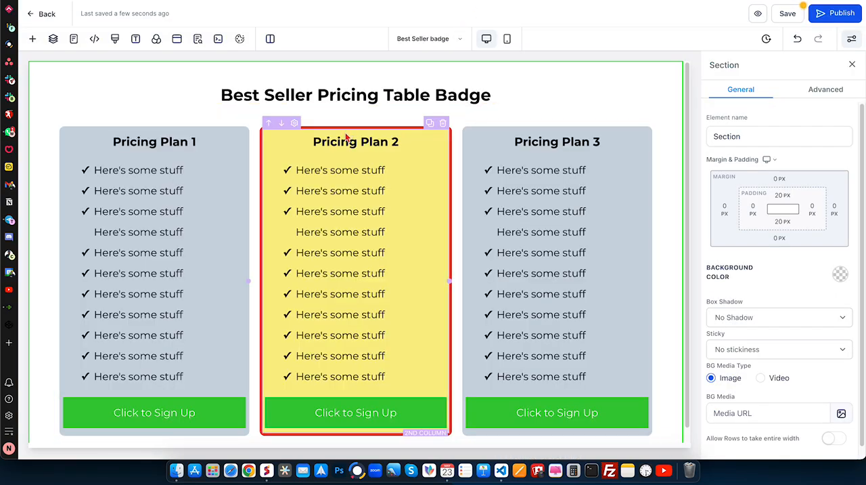
- Copy the CSS selector of the second column from its advanced settings
left_click(345, 138)
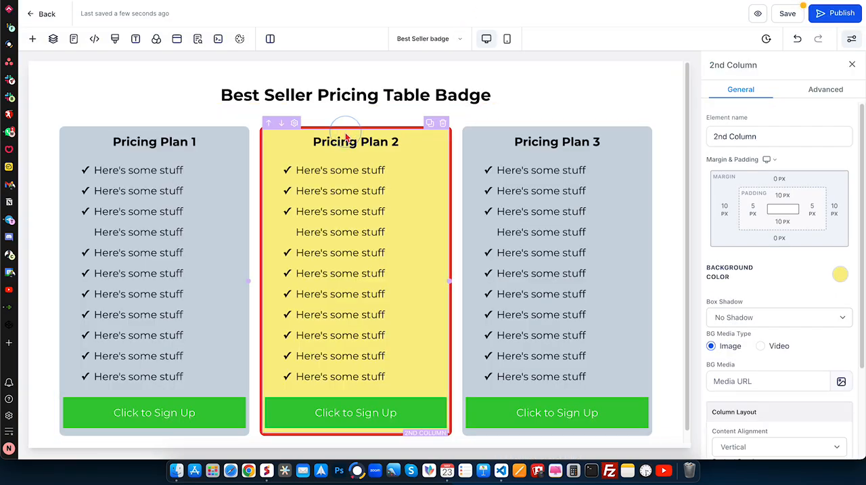
left_click(815, 89)
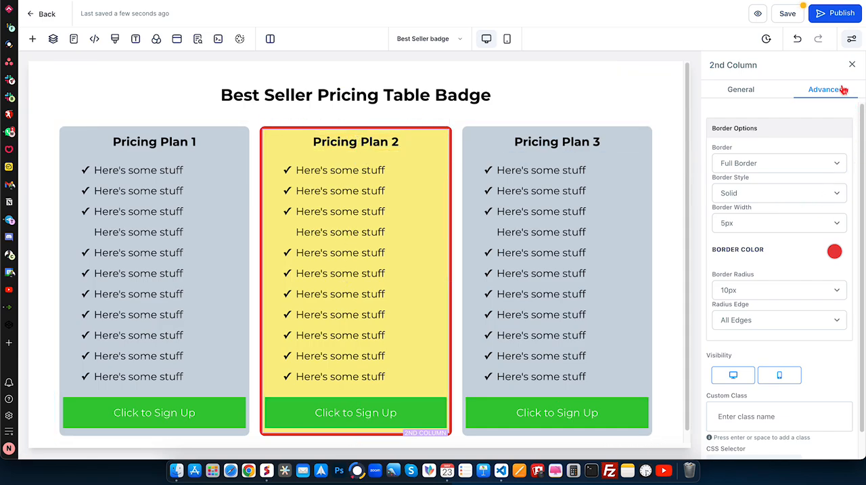
left_click(333, 128)
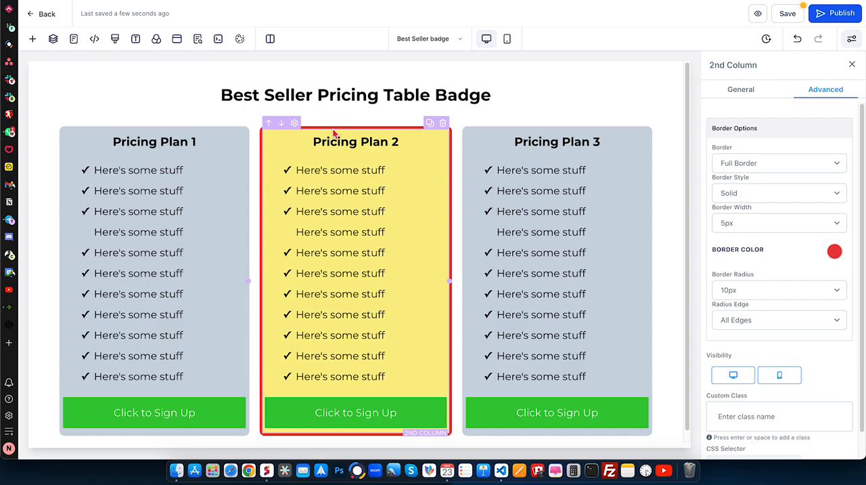
scroll(817, 240, "down", 1)
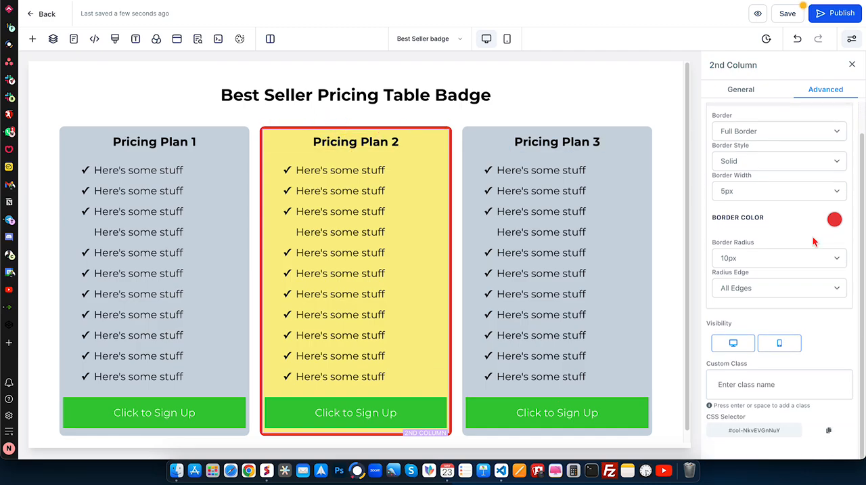
left_click(830, 431)
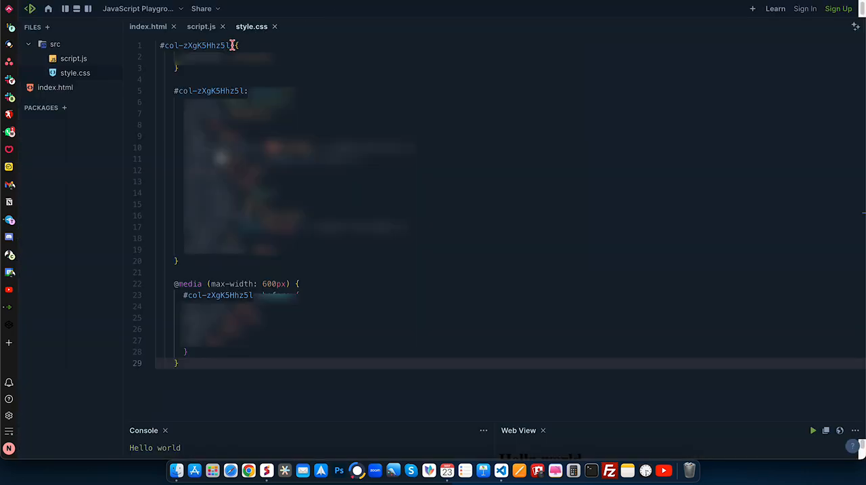
- Switch to the JavaScript Playground and replace every #col-zXgK5Hhz5l in style.css with the copied selector #col-NkvEVGnNuY
left_click(232, 45)
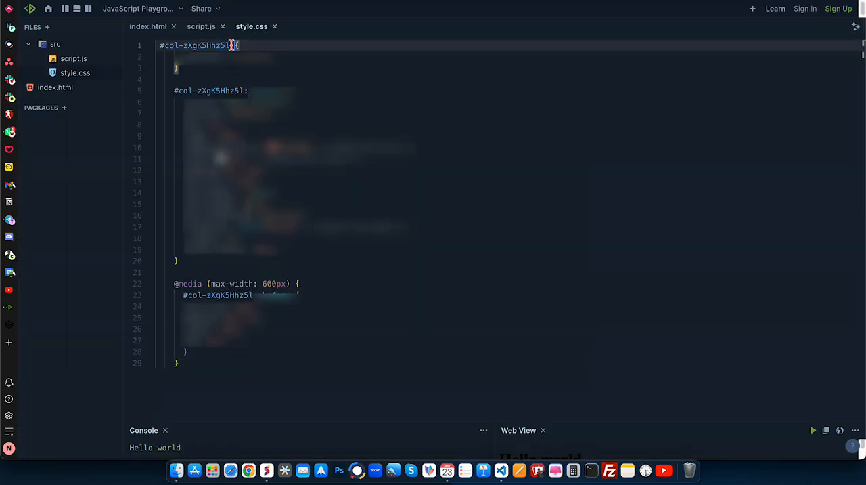
double_click(170, 45)
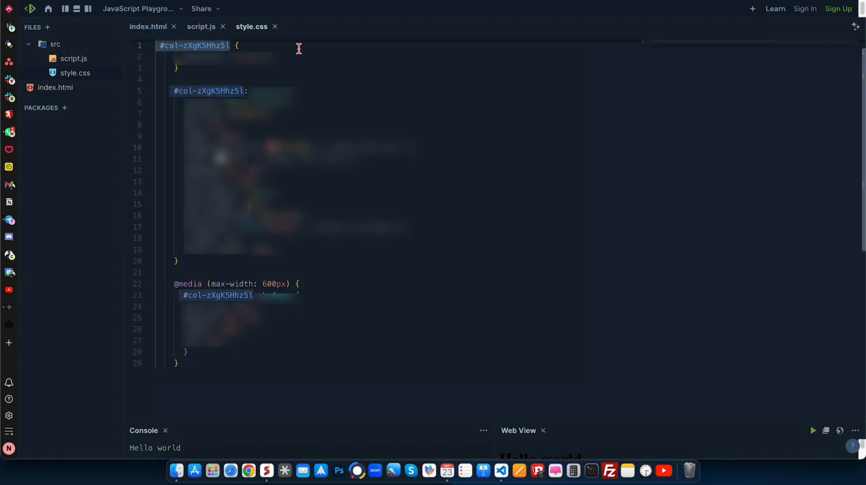
key("super+f")
key("super+v")
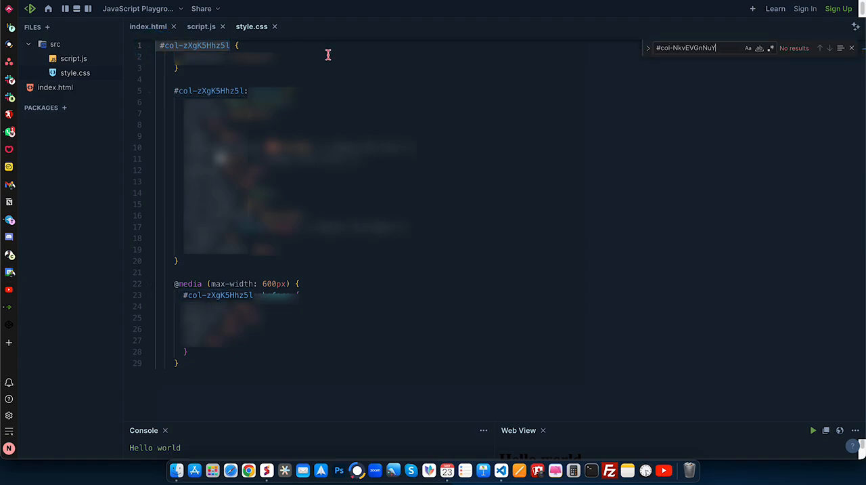
key("super+f")
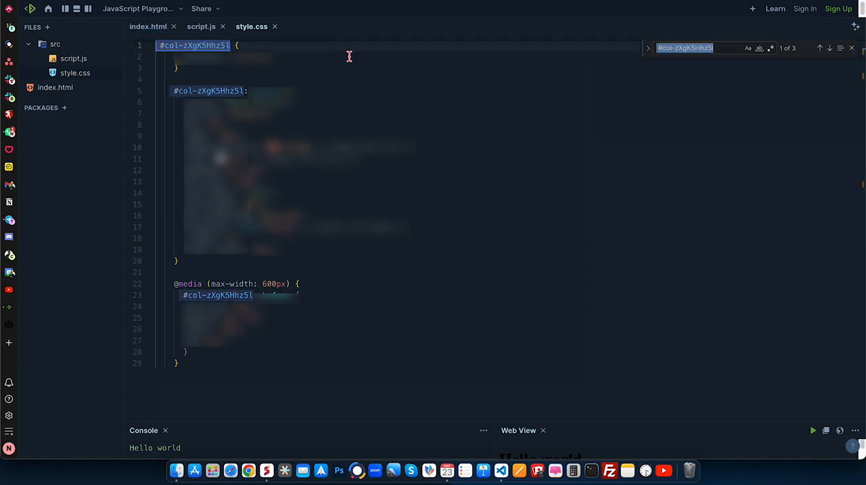
left_click(647, 52)
left_click(689, 61)
key("super+v")
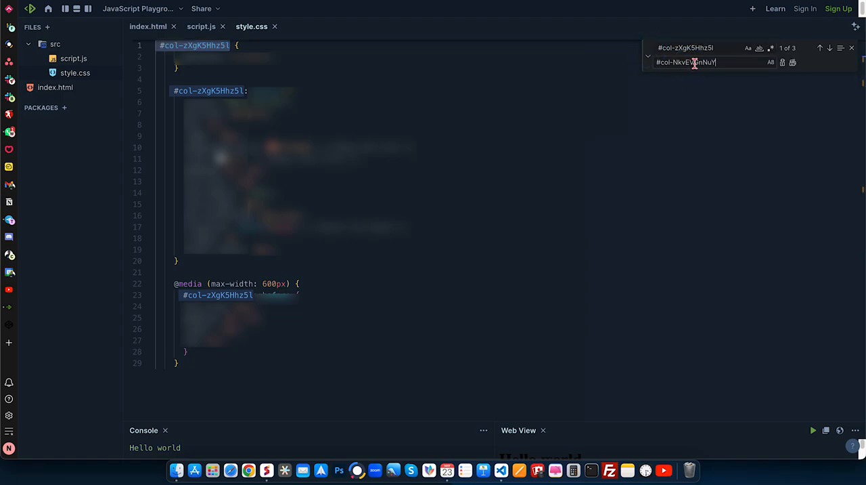
left_click(793, 63)
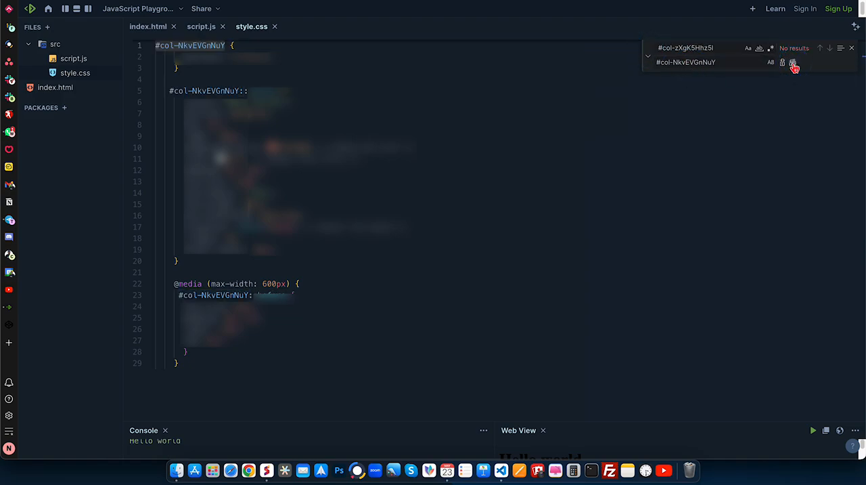
- Copy the entire style.css code, switch back to the page builder and save the code as the page's custom CSS
left_click(204, 72)
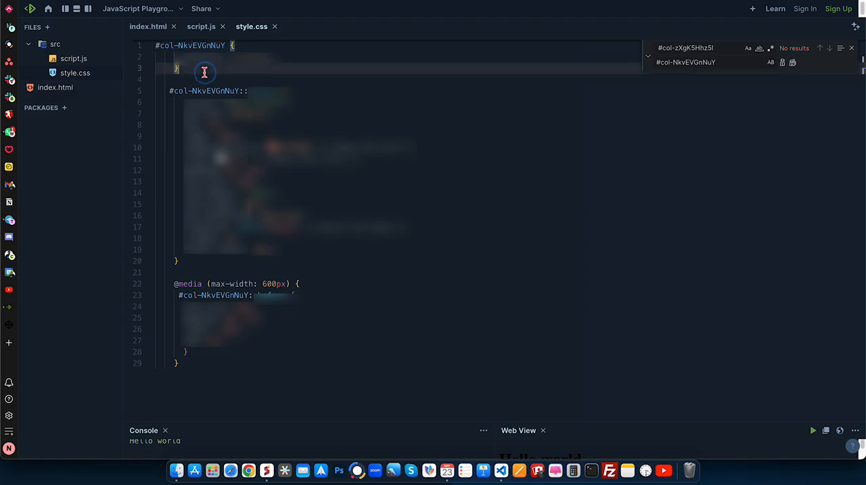
key("super+a")
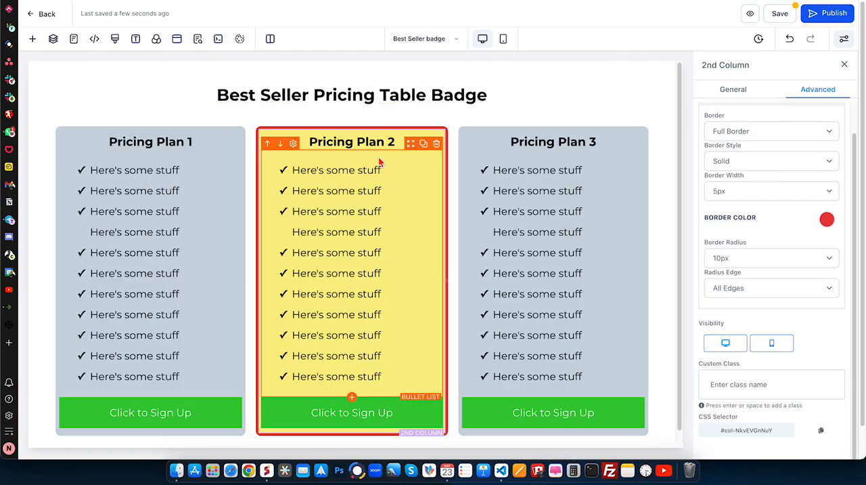
left_click(115, 39)
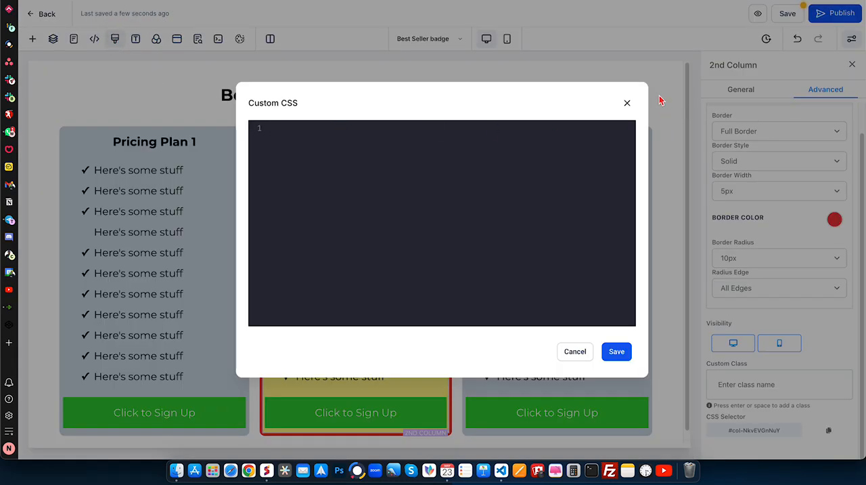
left_click(628, 105)
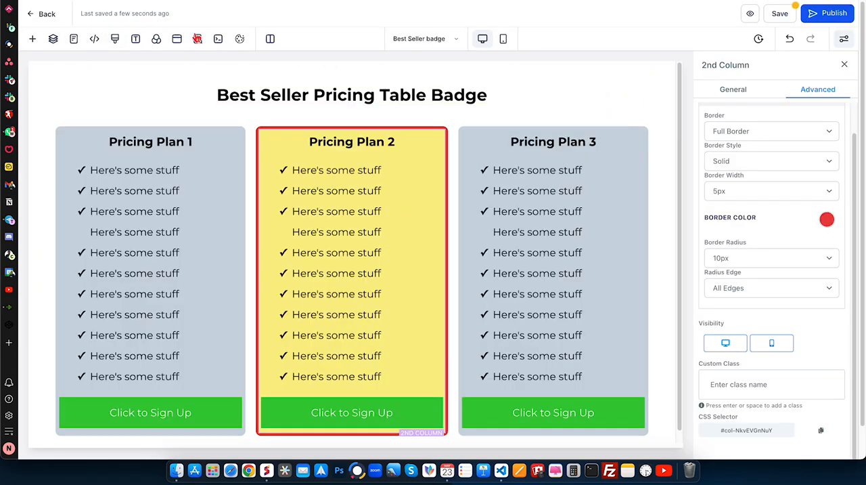
left_click(115, 39)
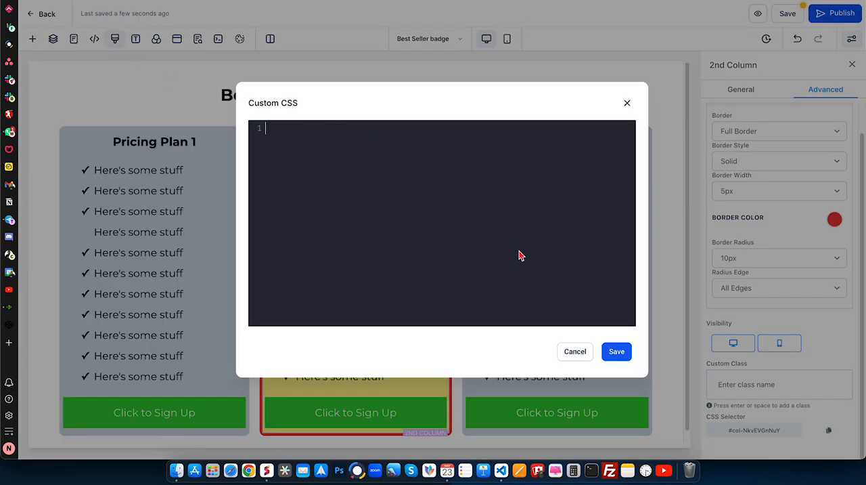
key("super+v")
left_click(626, 357)
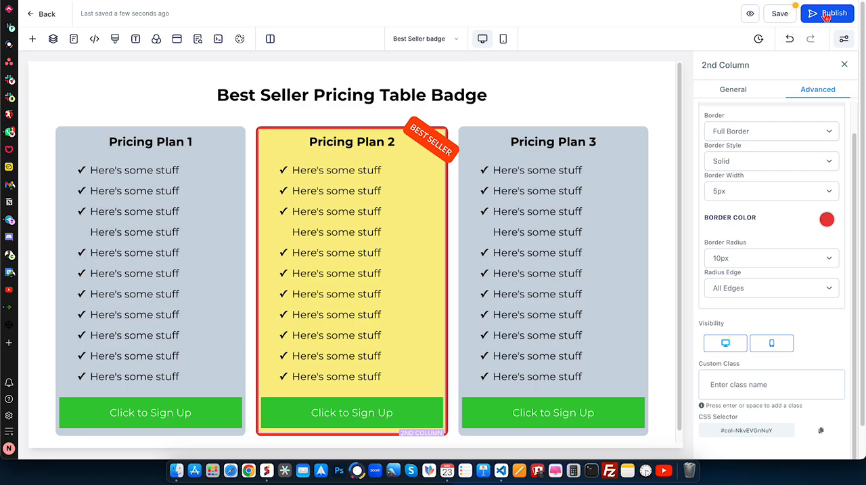
- Try to publish the page, dismiss the domain selection and save the page instead
left_click(829, 14)
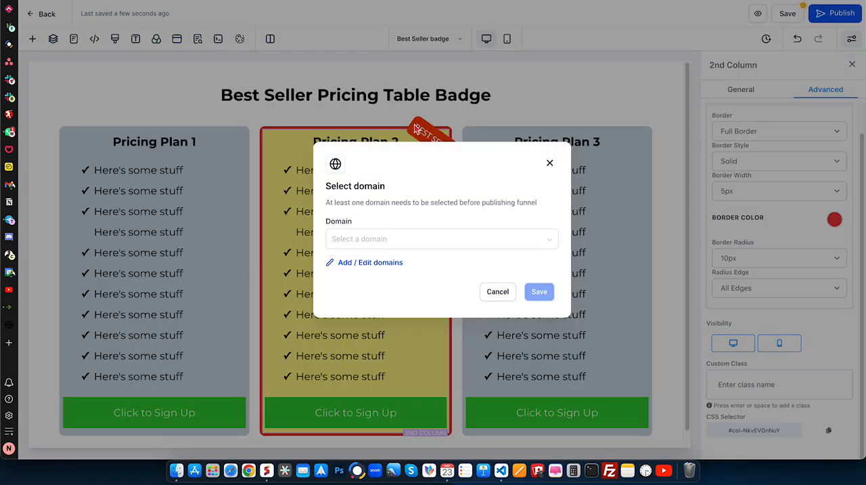
left_click(549, 164)
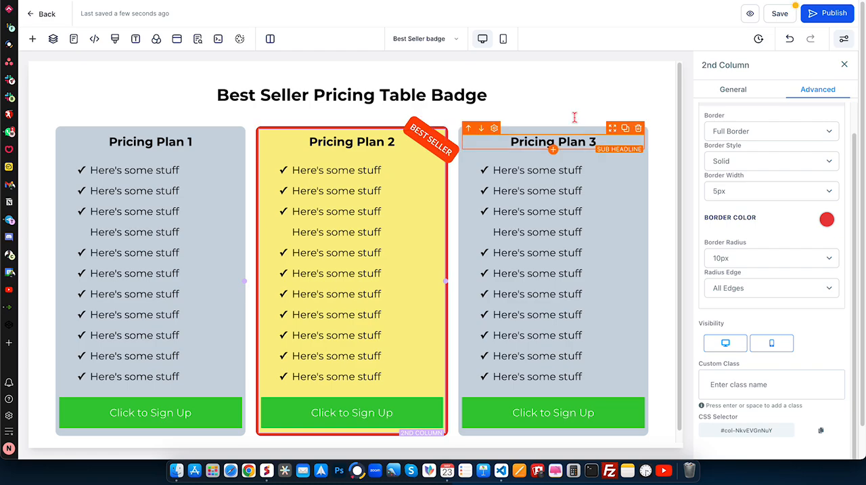
left_click(782, 14)
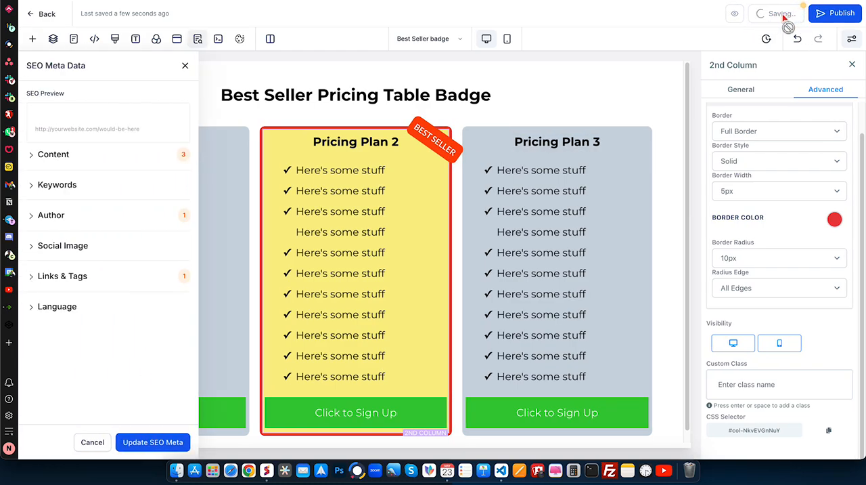
left_click(183, 67)
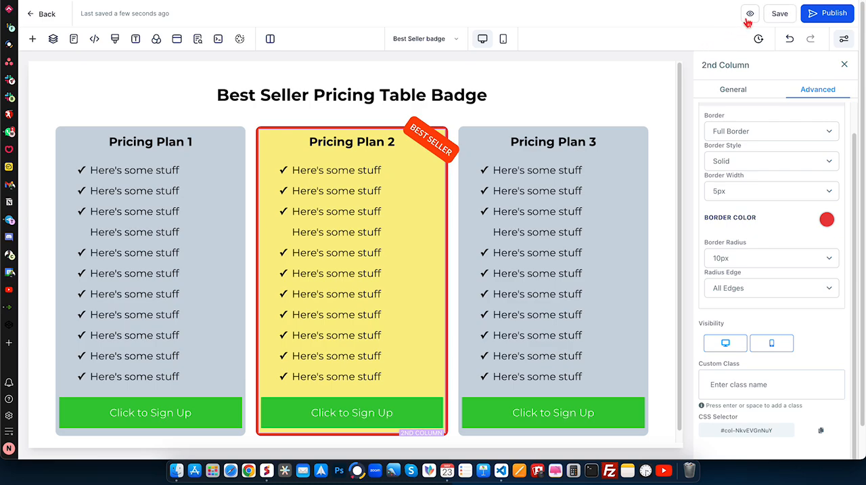
- Preview the page and examine the second column's badge in the browser's developer tools at iPhone 14 Pro Max dimensions
left_click(748, 19)
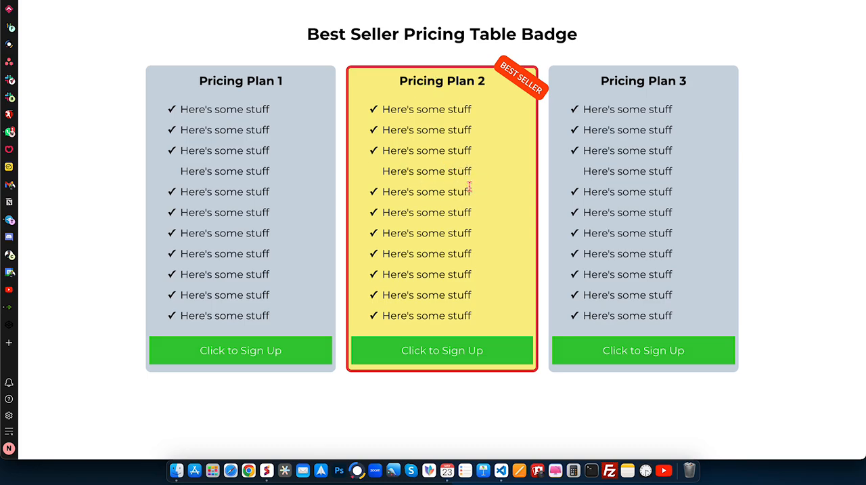
right_click(700, 76)
left_click(738, 270)
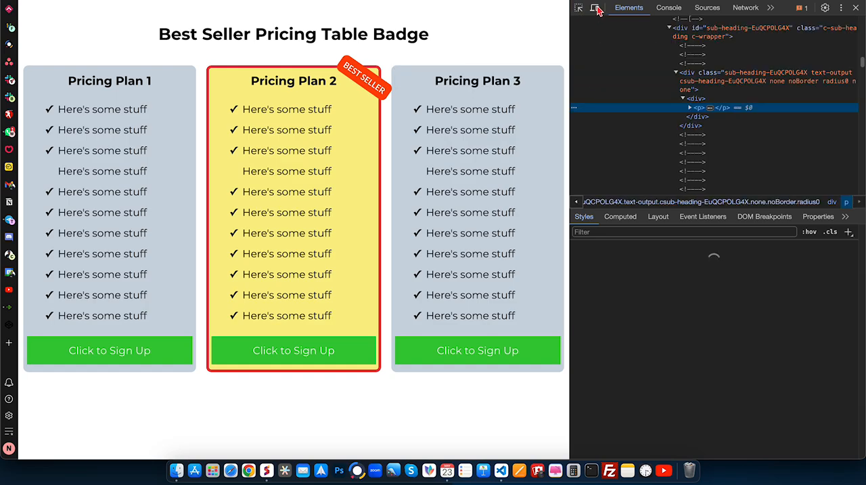
left_click(596, 8)
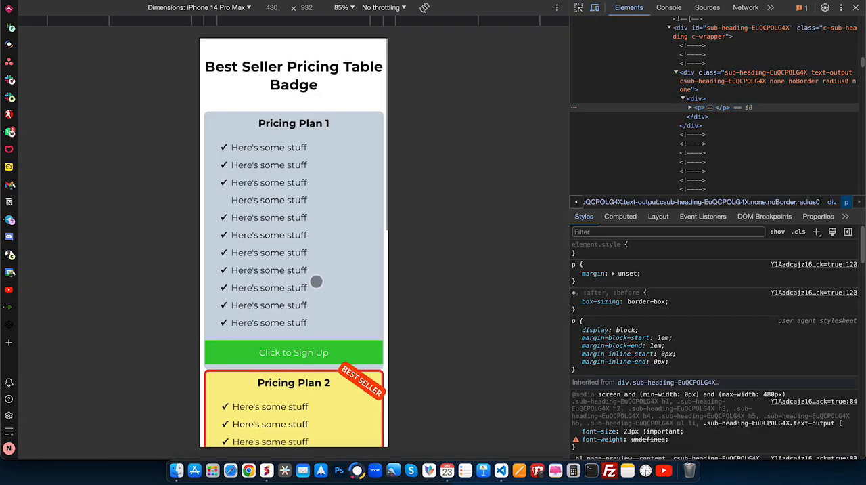
scroll(316, 280, "down", 3)
scroll(339, 291, "down", 2)
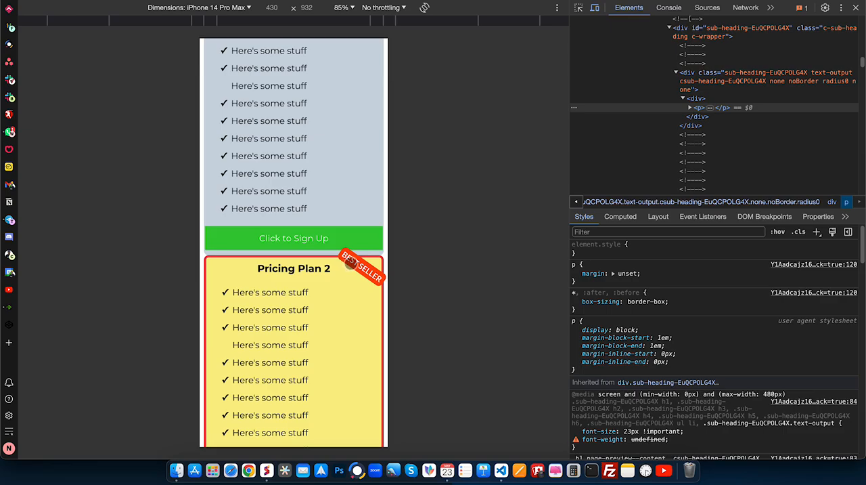
scroll(341, 242, "down", 1)
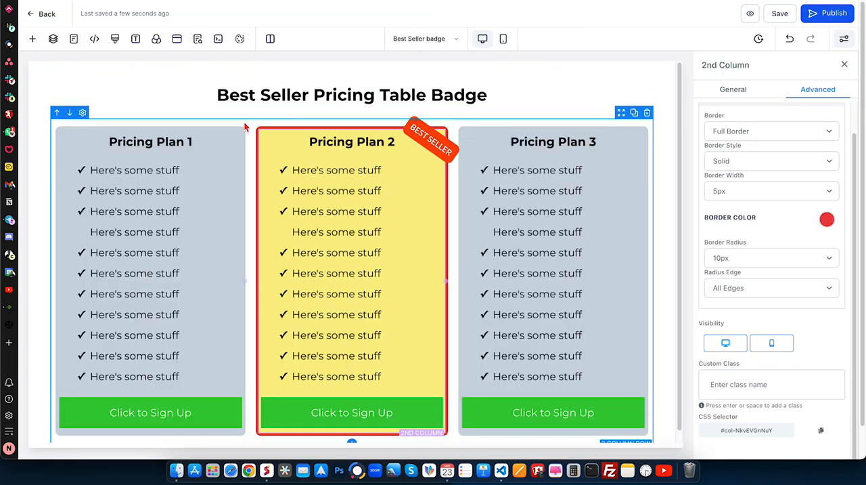
- Set the top margin of the first, second and third pricing columns to 20 px each and save the page
left_click(211, 137)
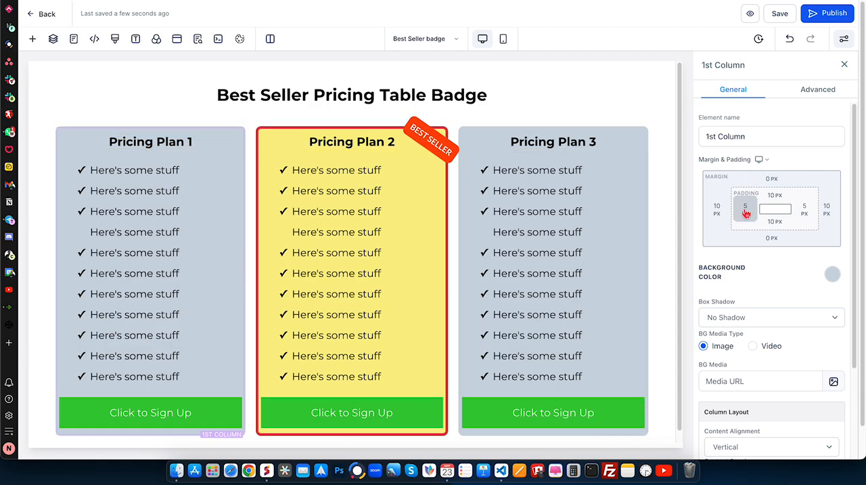
left_click(780, 185)
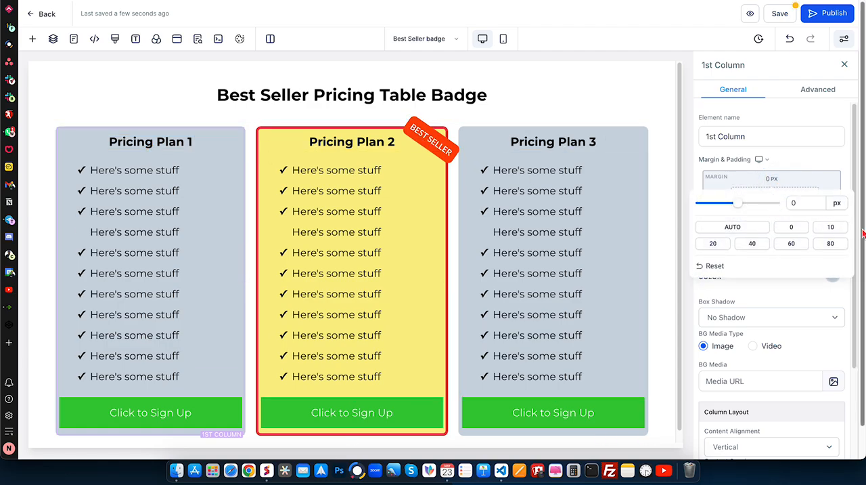
left_click(715, 245)
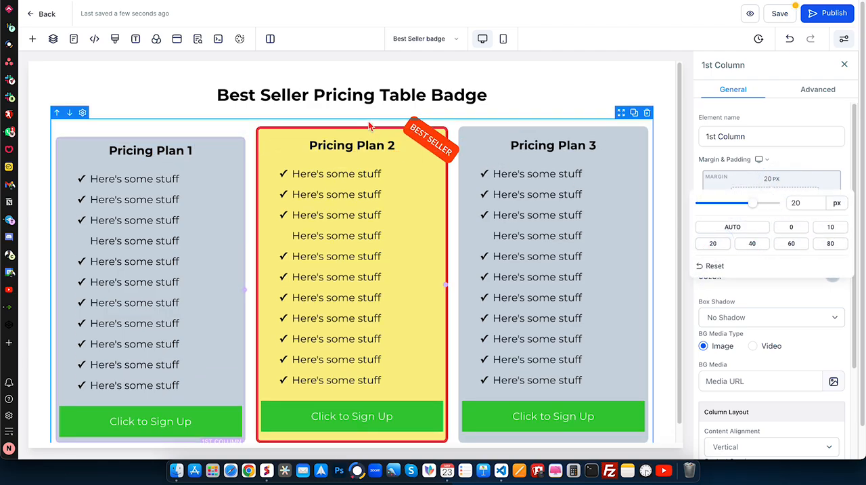
left_click(371, 134)
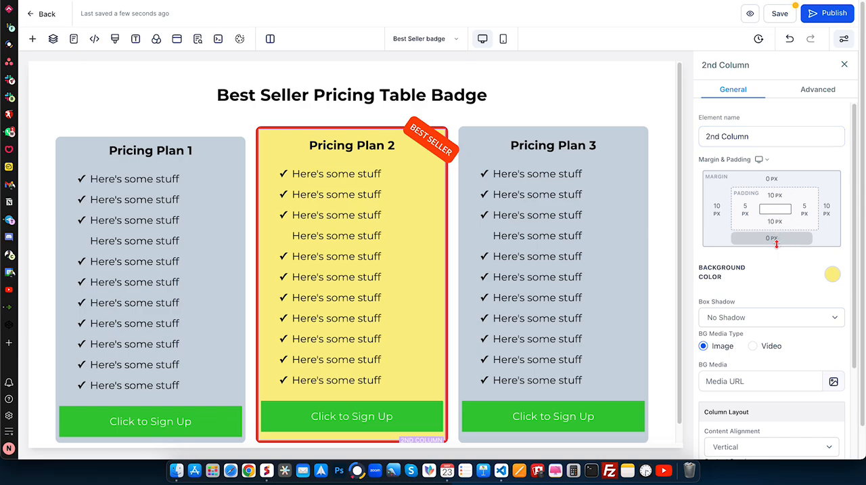
left_click(775, 182)
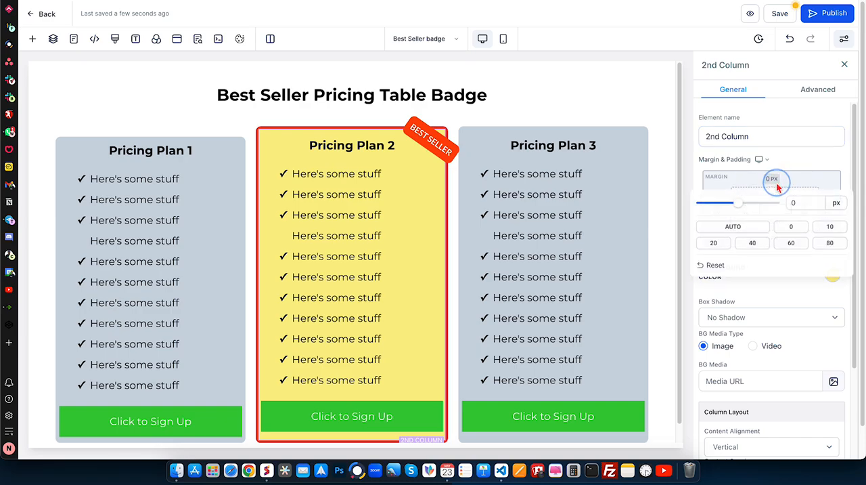
left_click(712, 244)
left_click(563, 132)
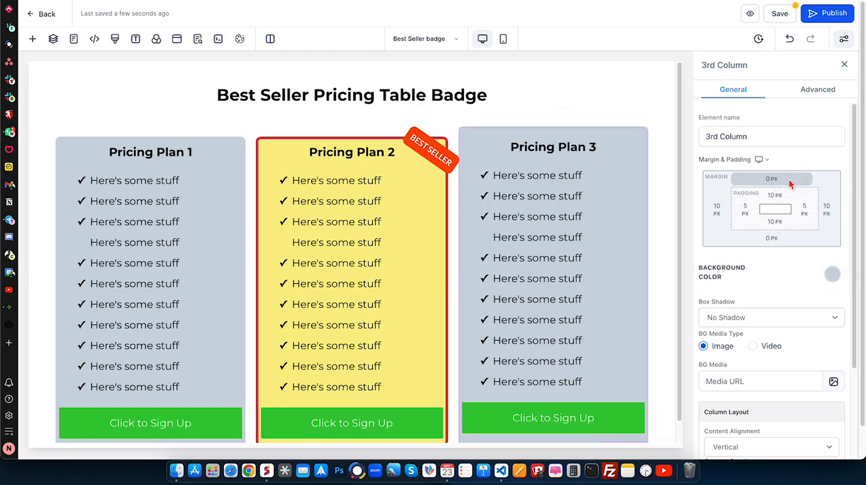
left_click(775, 180)
left_click(713, 244)
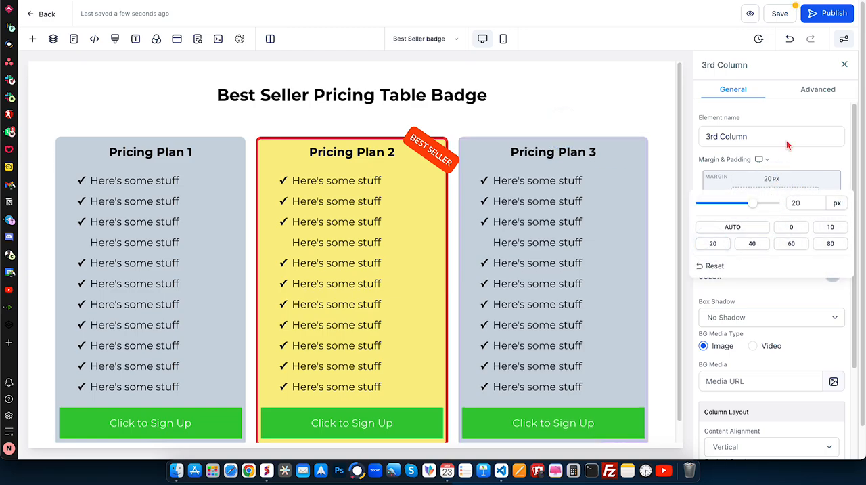
left_click(780, 14)
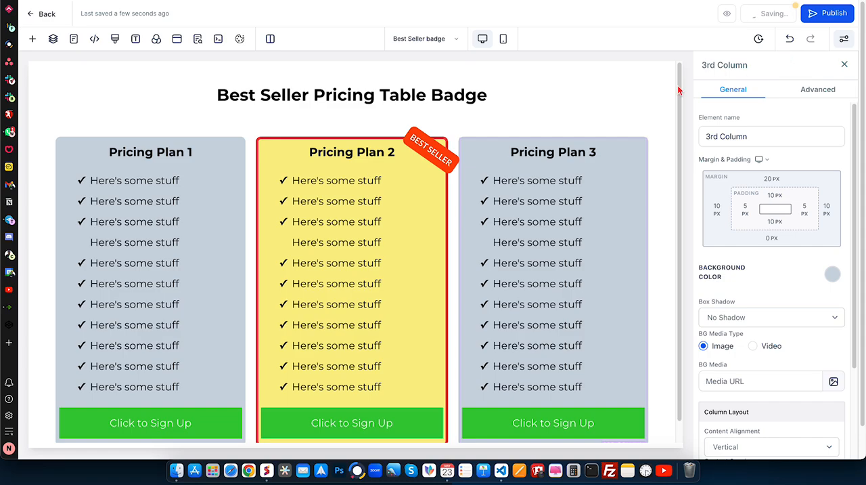
- Set the bottom margin of the first, second and third pricing columns to 20 px each and save the page
scroll(339, 210, "down", 1)
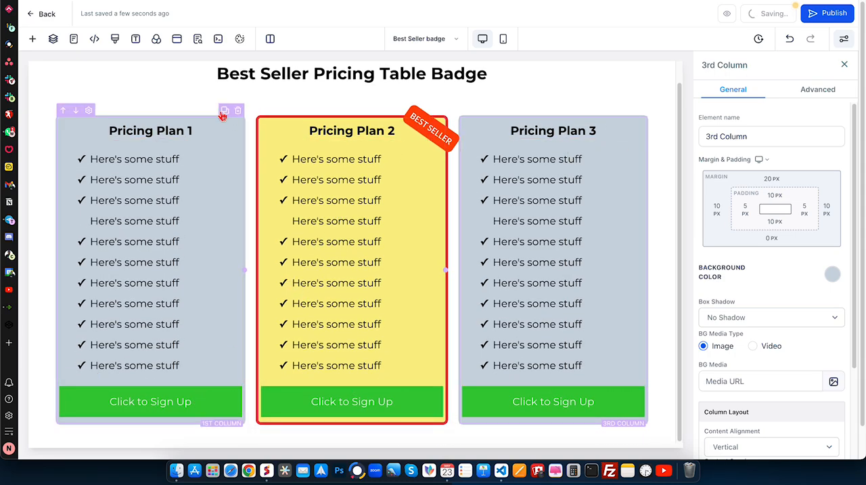
left_click(192, 121)
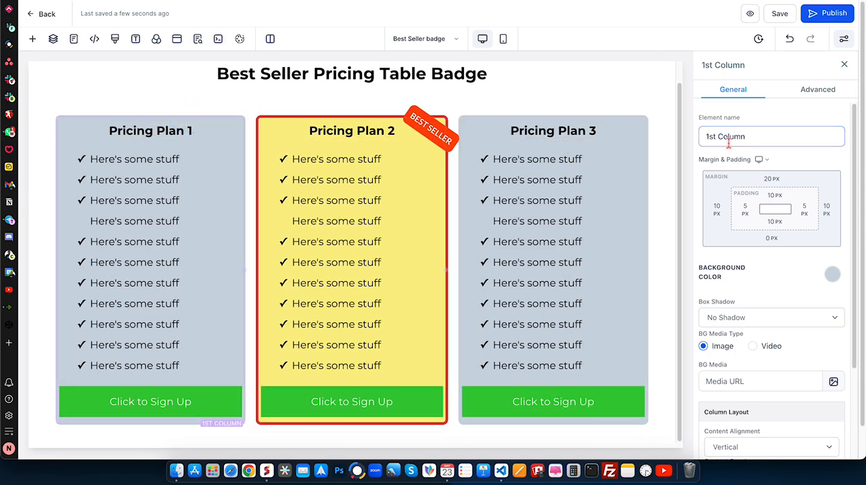
left_click(779, 240)
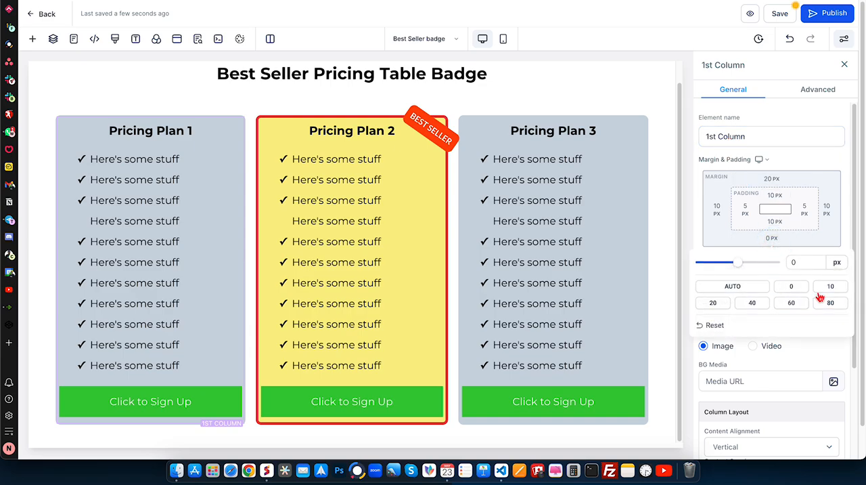
left_click(713, 303)
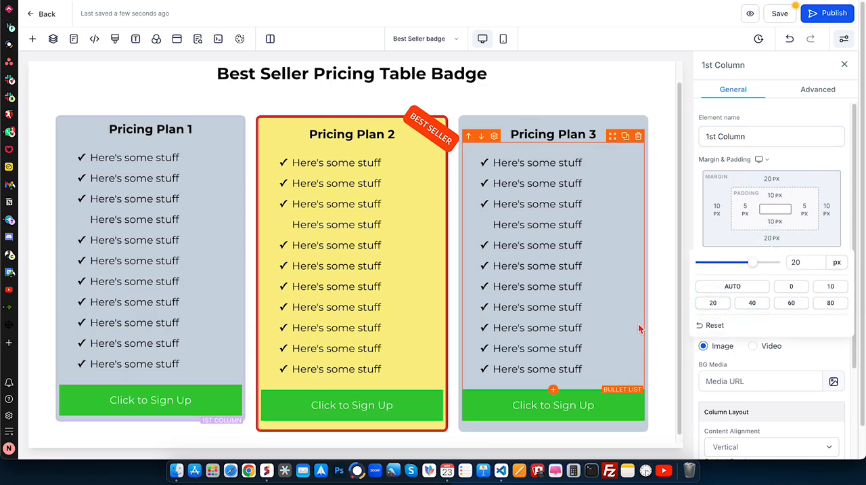
left_click(371, 437)
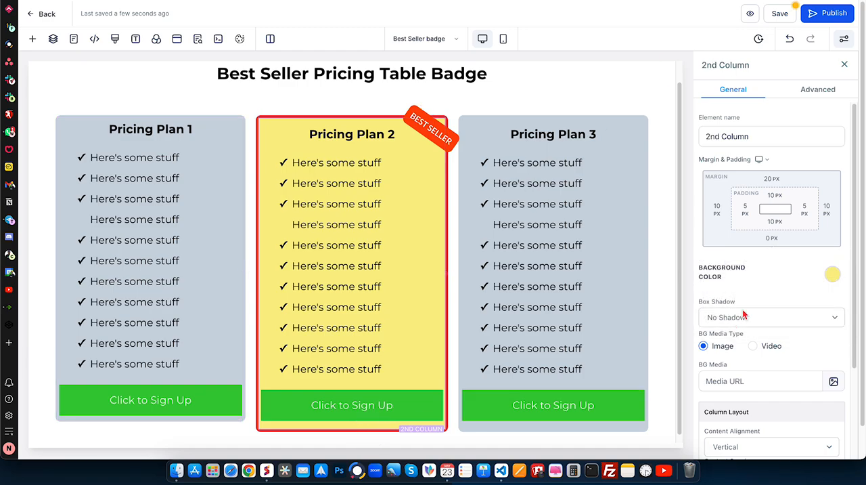
left_click(768, 240)
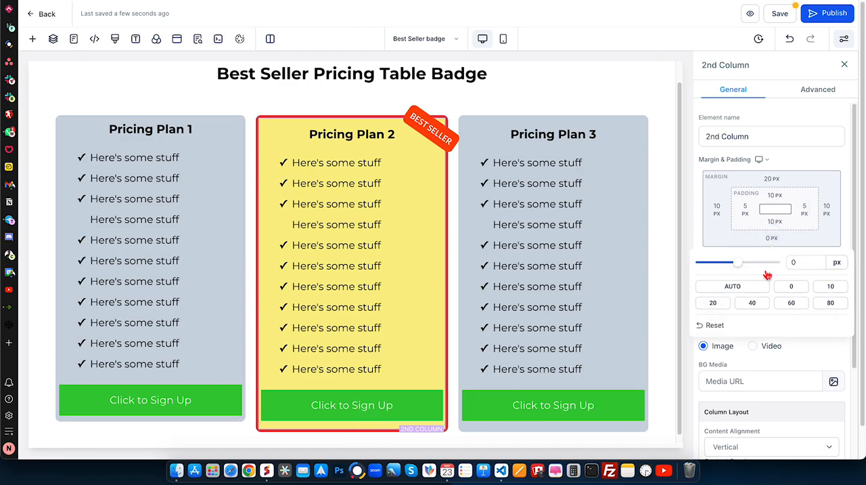
left_click(712, 303)
left_click(581, 434)
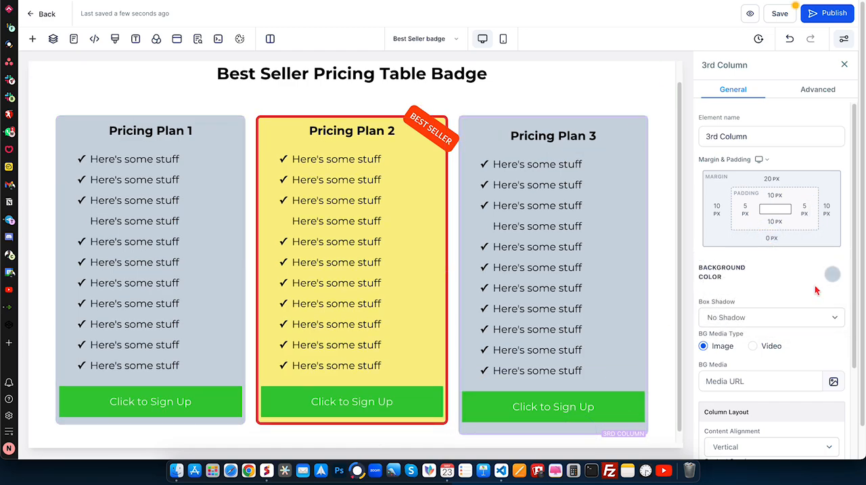
left_click(768, 239)
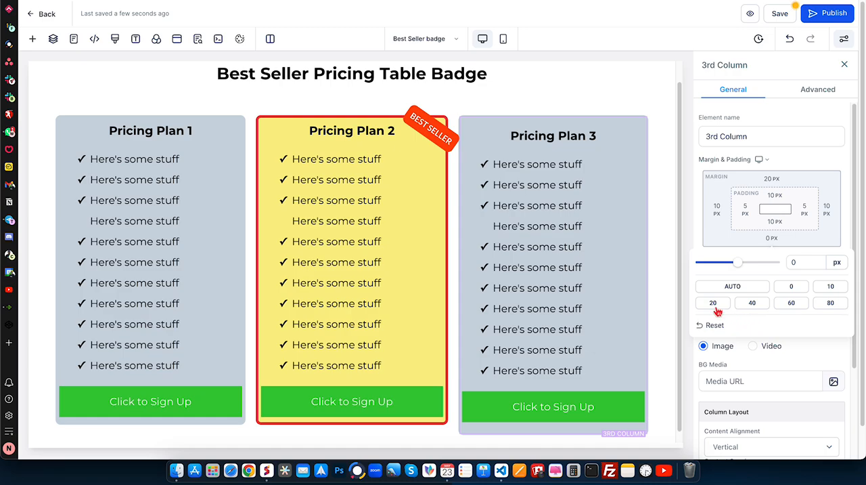
left_click(713, 302)
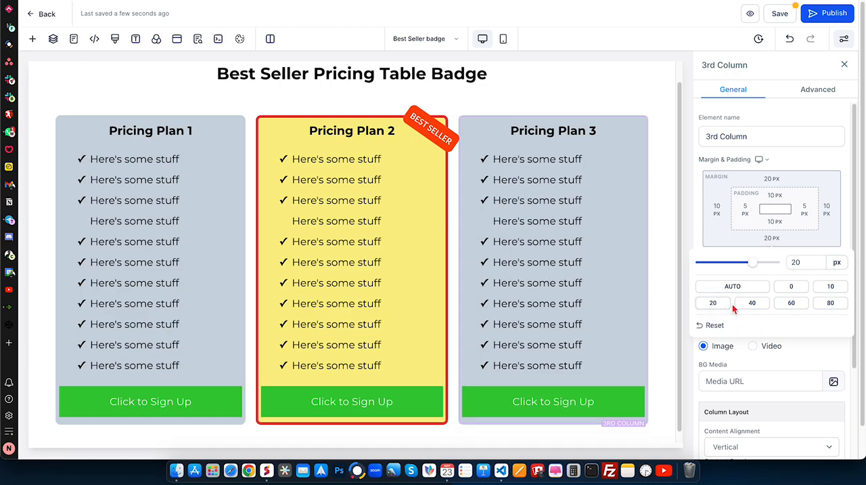
left_click(783, 15)
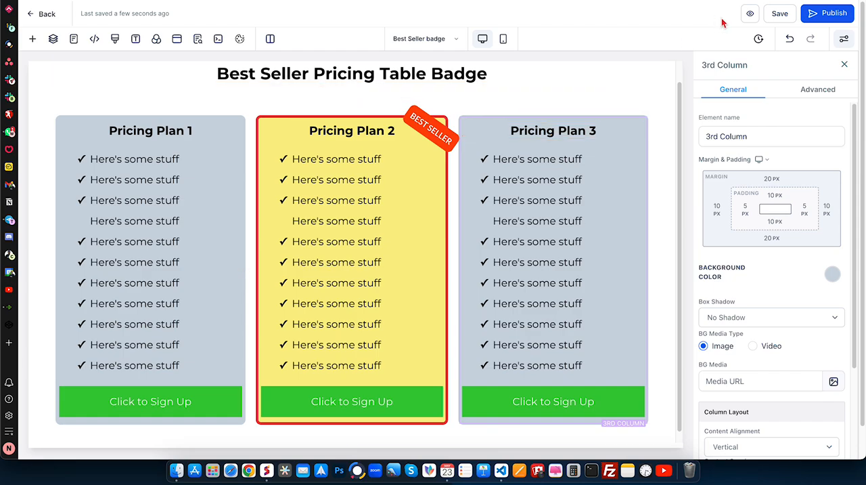
- Preview the page, examine the spacing between the stacked pricing plans at iPhone 14 Pro Max dimensions, and close the developer tools
left_click(751, 14)
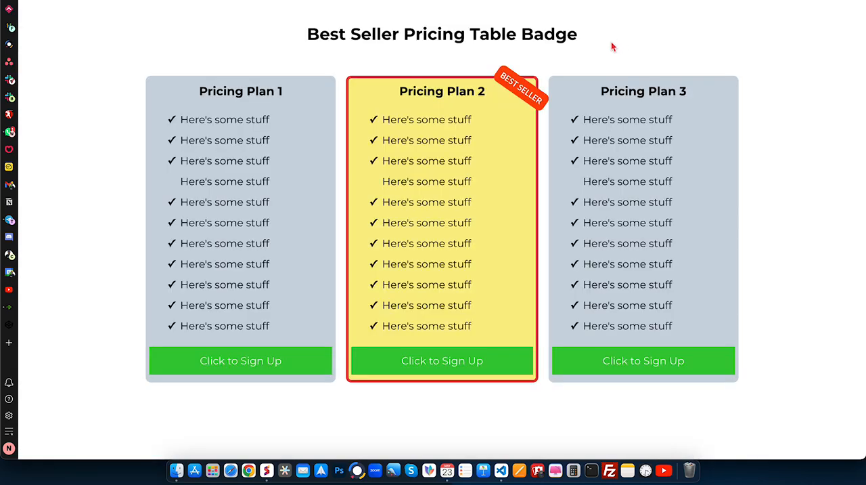
right_click(690, 52)
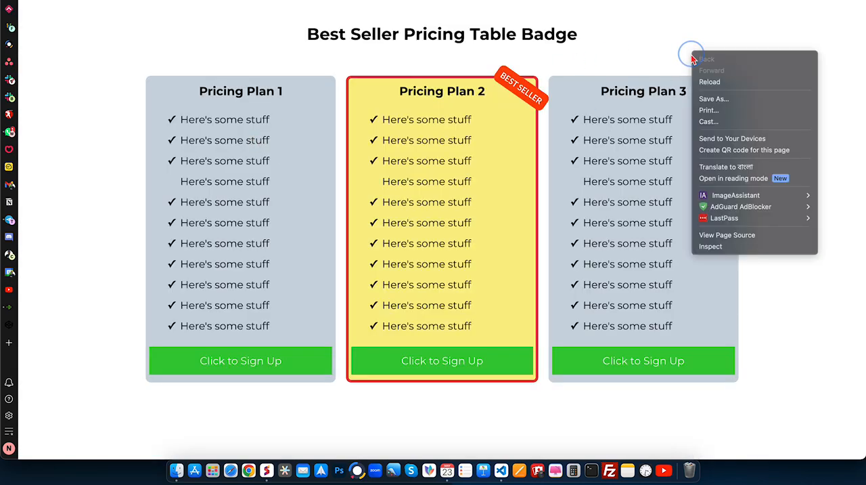
left_click(704, 246)
scroll(325, 246, "down", 2)
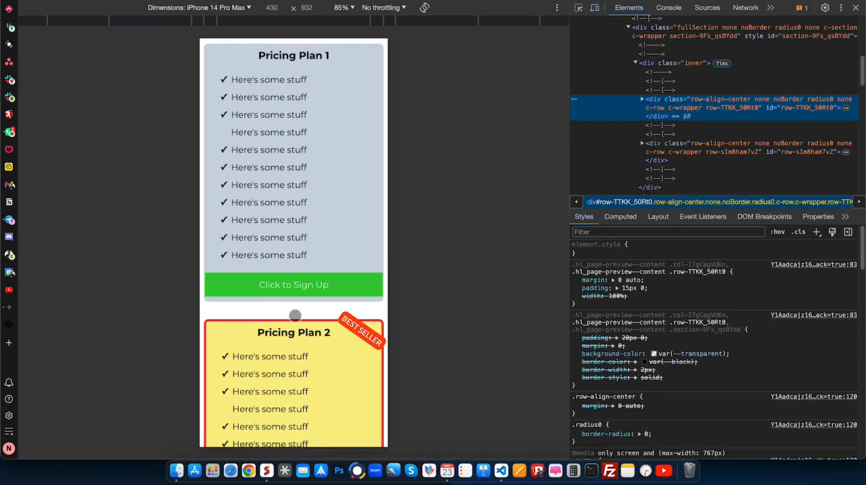
scroll(353, 315, "down", 1)
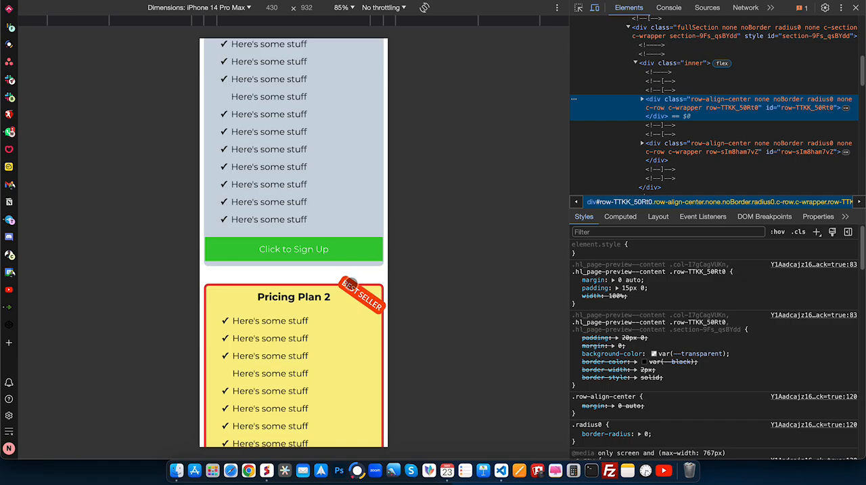
scroll(351, 283, "down", 5)
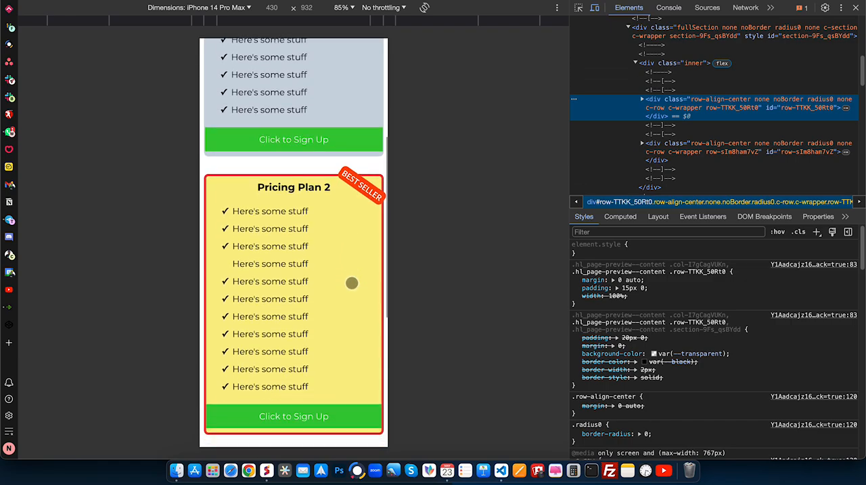
scroll(351, 283, "down", 9)
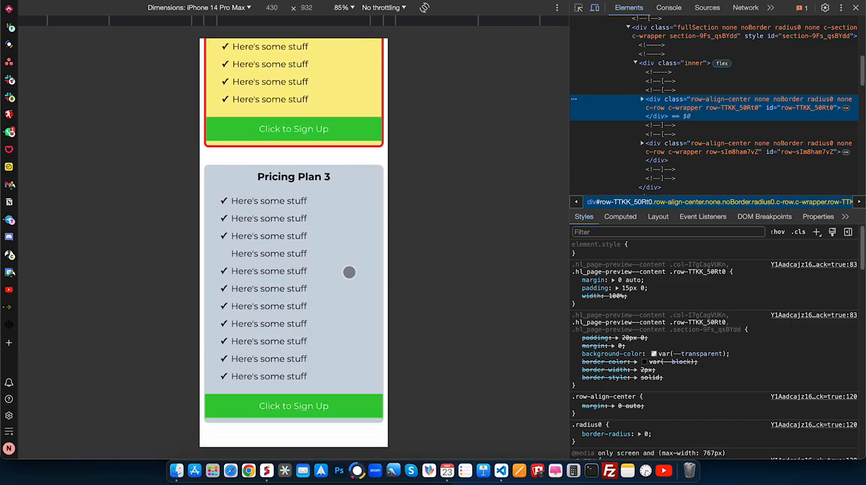
scroll(332, 256, "up", 15)
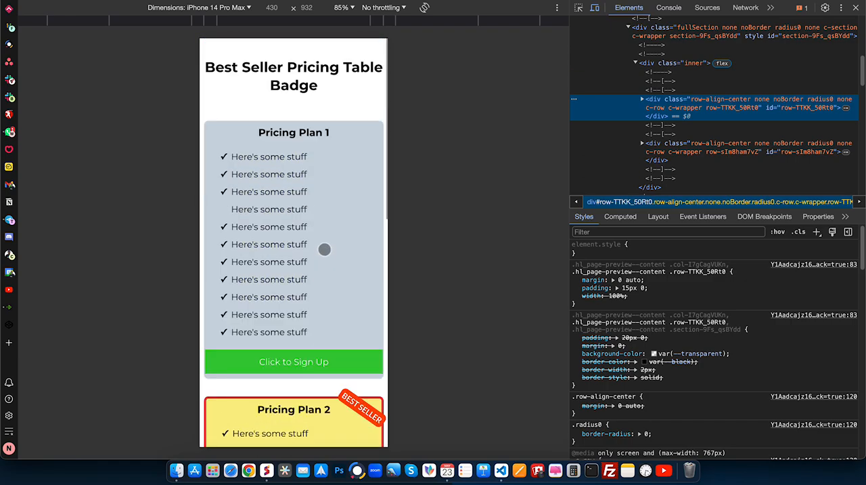
left_click(595, 8)
left_click(857, 8)
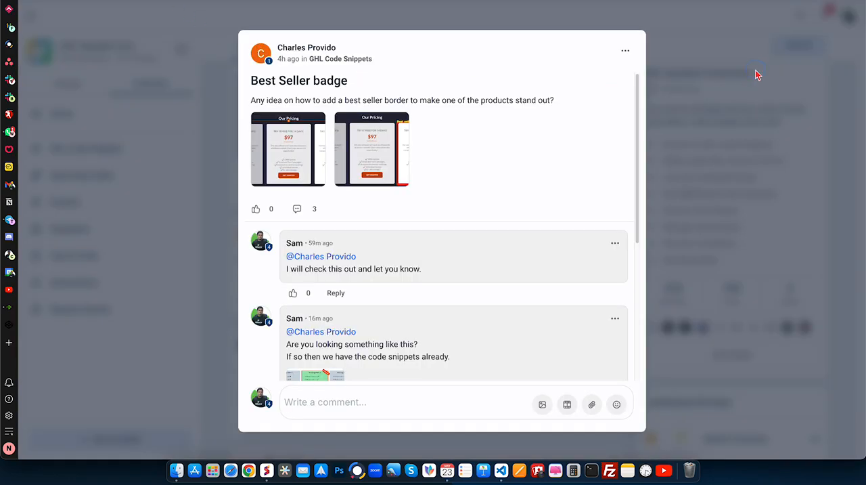
- Browse the courses offered in the GHL Saaskits Community's Learning section and return to its Discussion feed
left_click(752, 75)
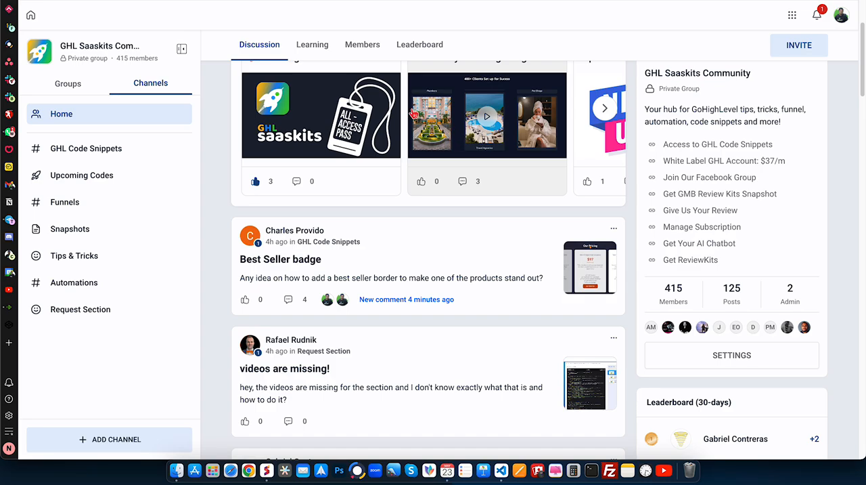
left_click(308, 46)
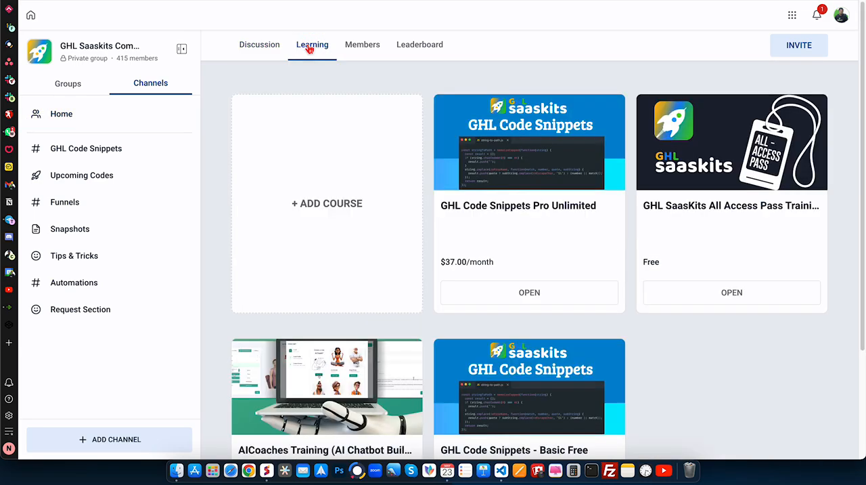
scroll(613, 165, "down", 3)
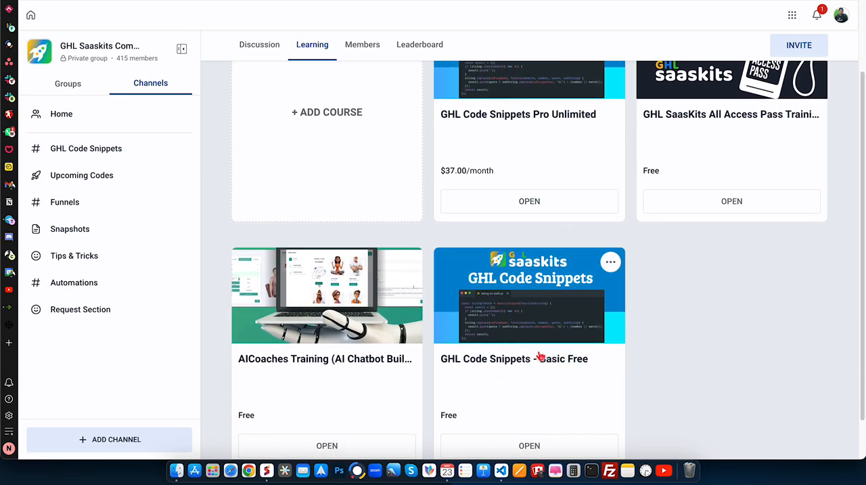
scroll(656, 236, "up", 2)
scroll(657, 236, "up", 1)
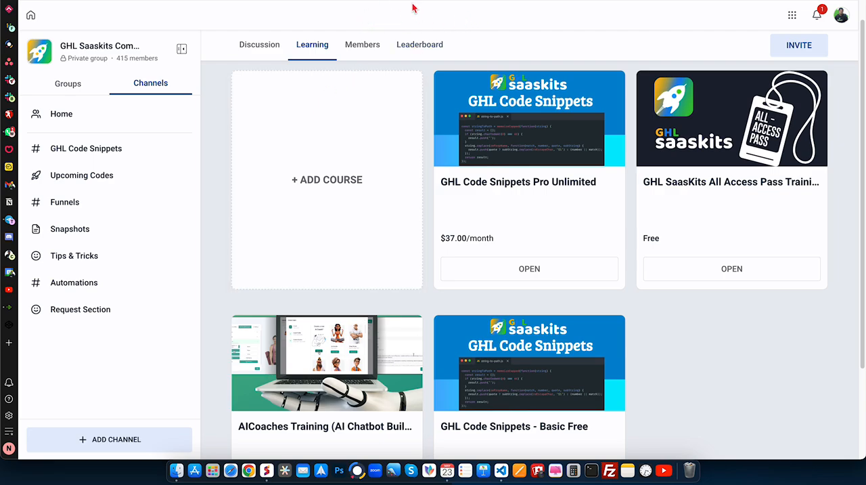
left_click(249, 46)
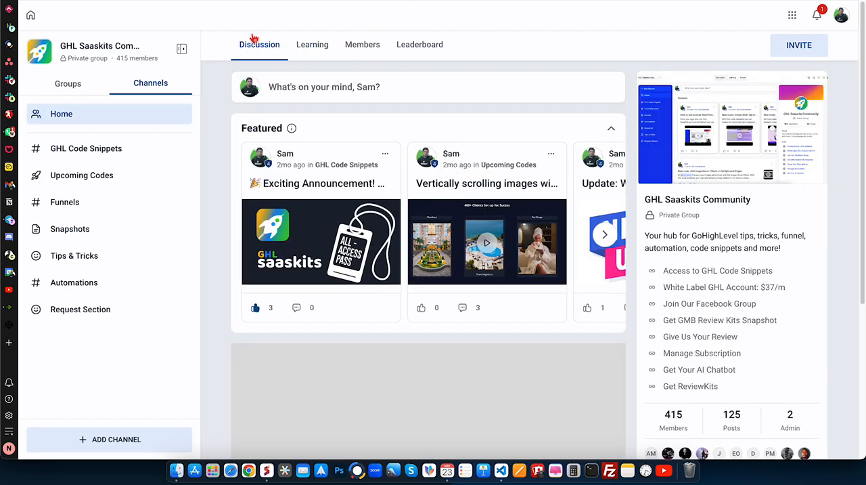